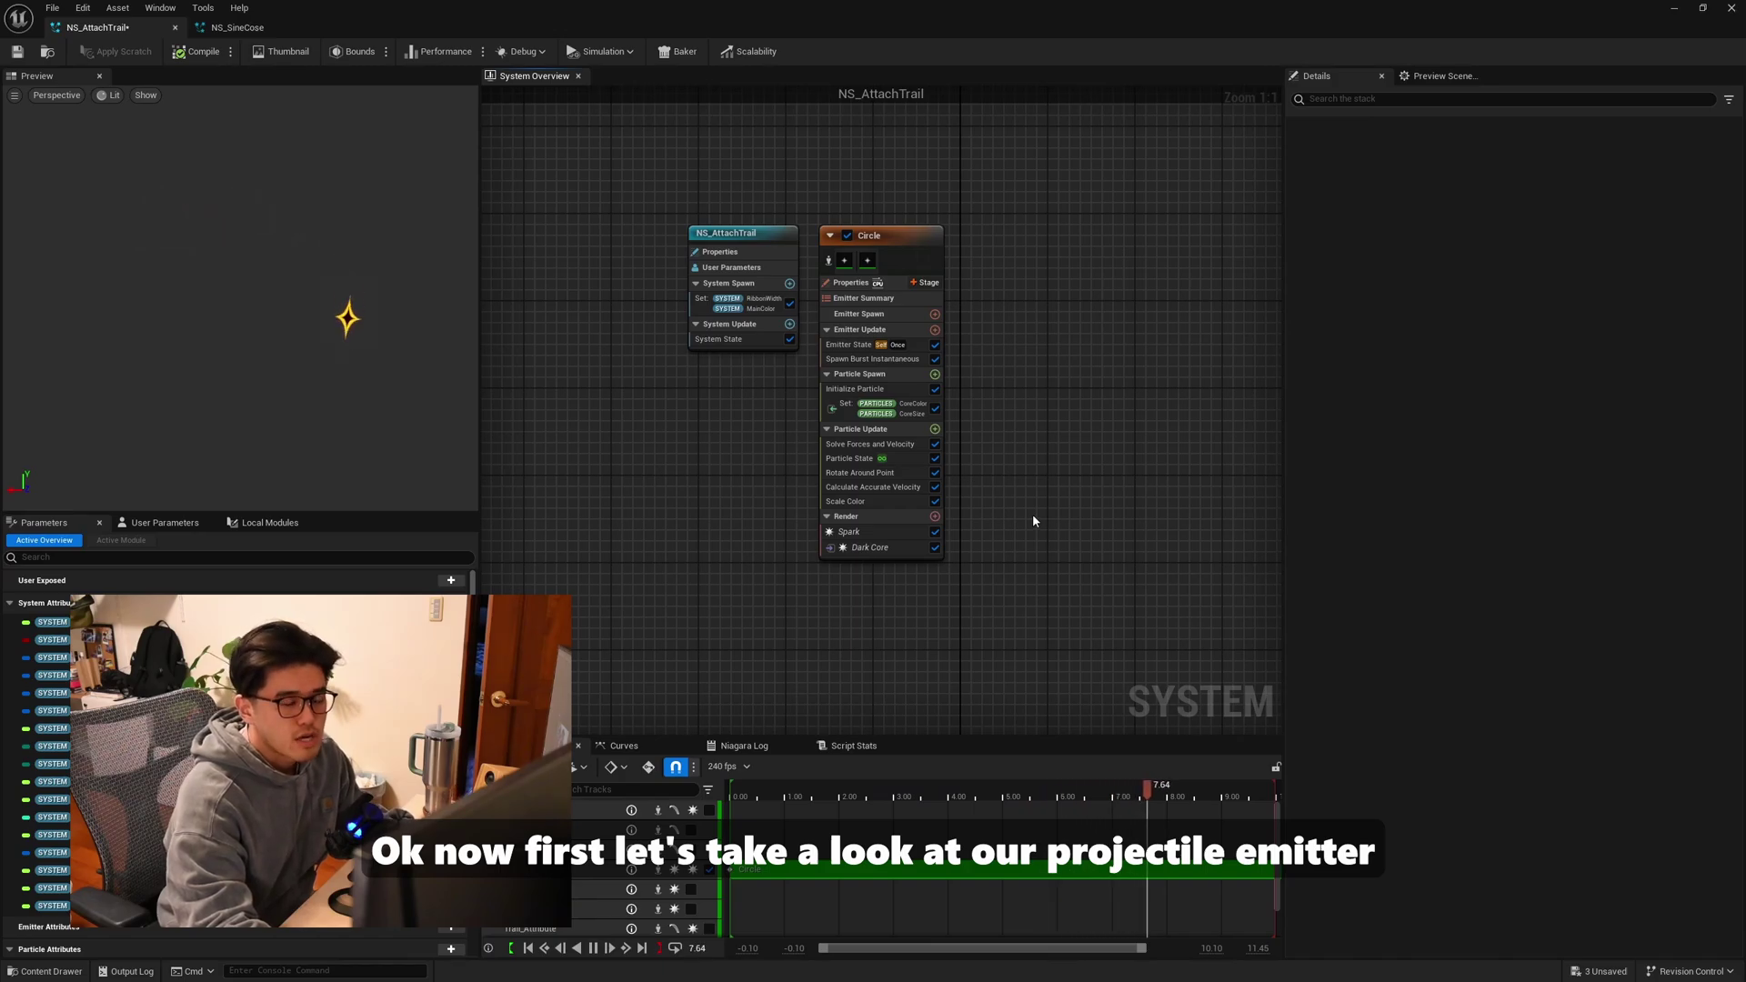
# - Inspect the Circle emitter's Spark renderer, Rotate Around Point radius 30 and Calculate Accurate Velocity settings
pyautogui.click(937, 252)
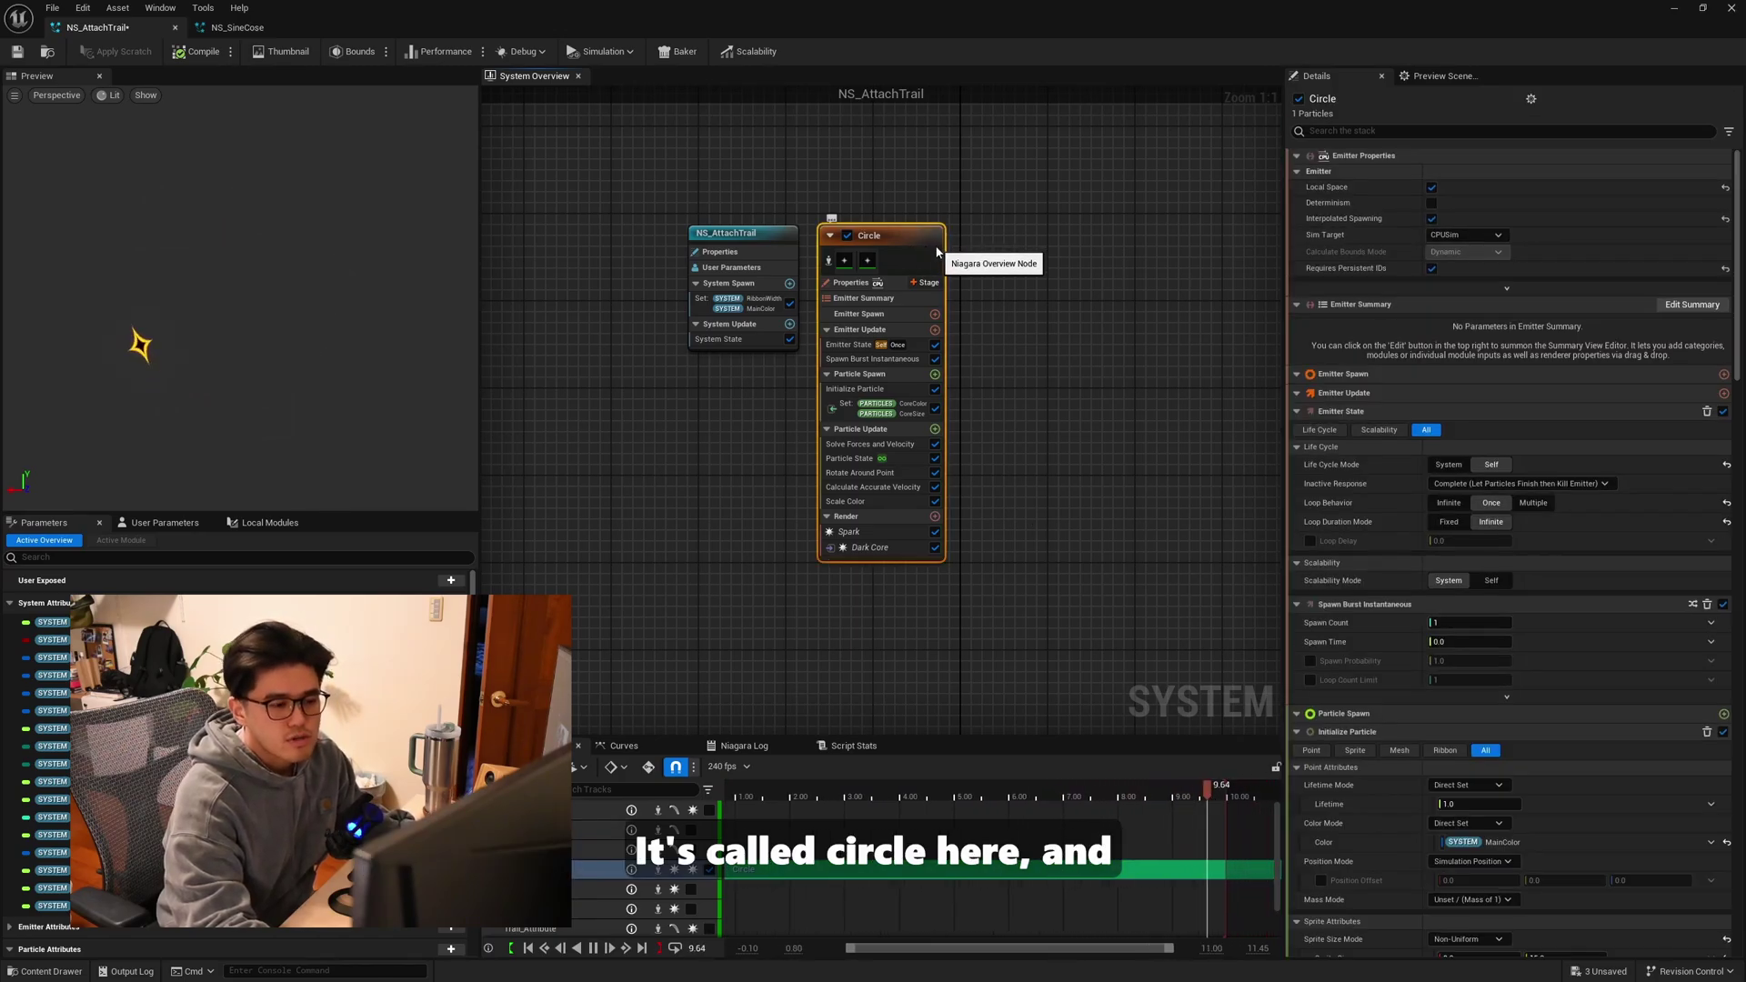
pyautogui.click(877, 535)
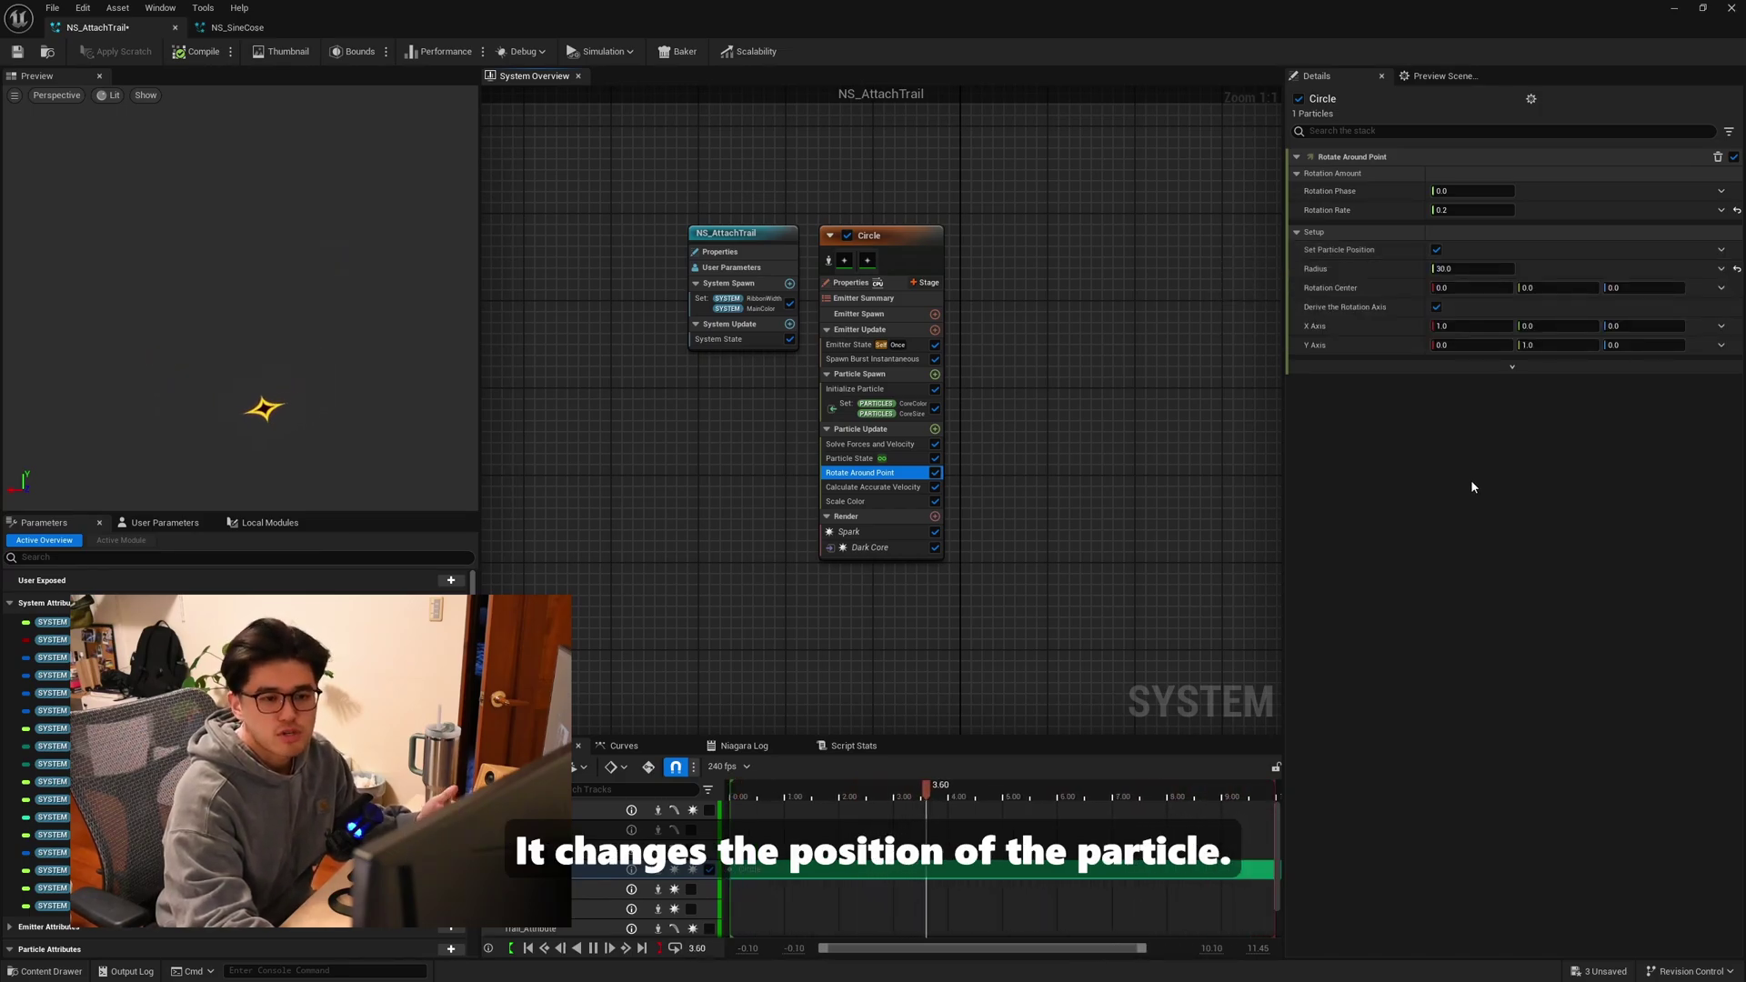
pyautogui.click(1335, 269)
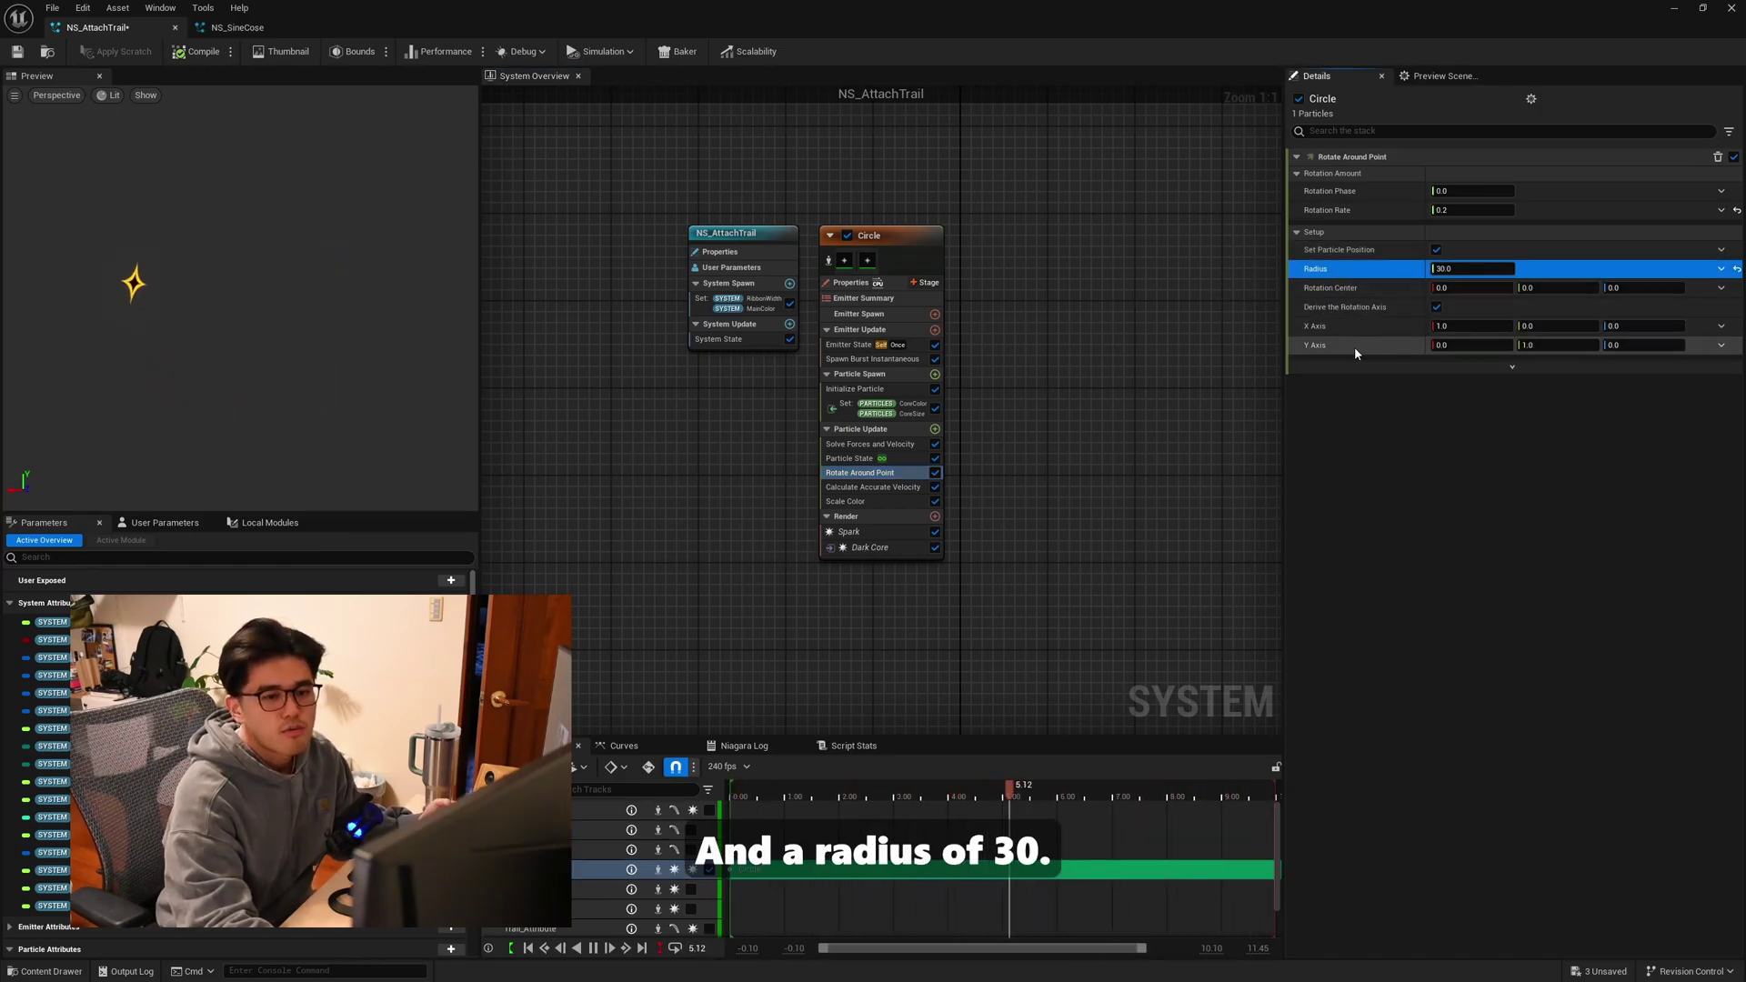
pyautogui.click(1569, 478)
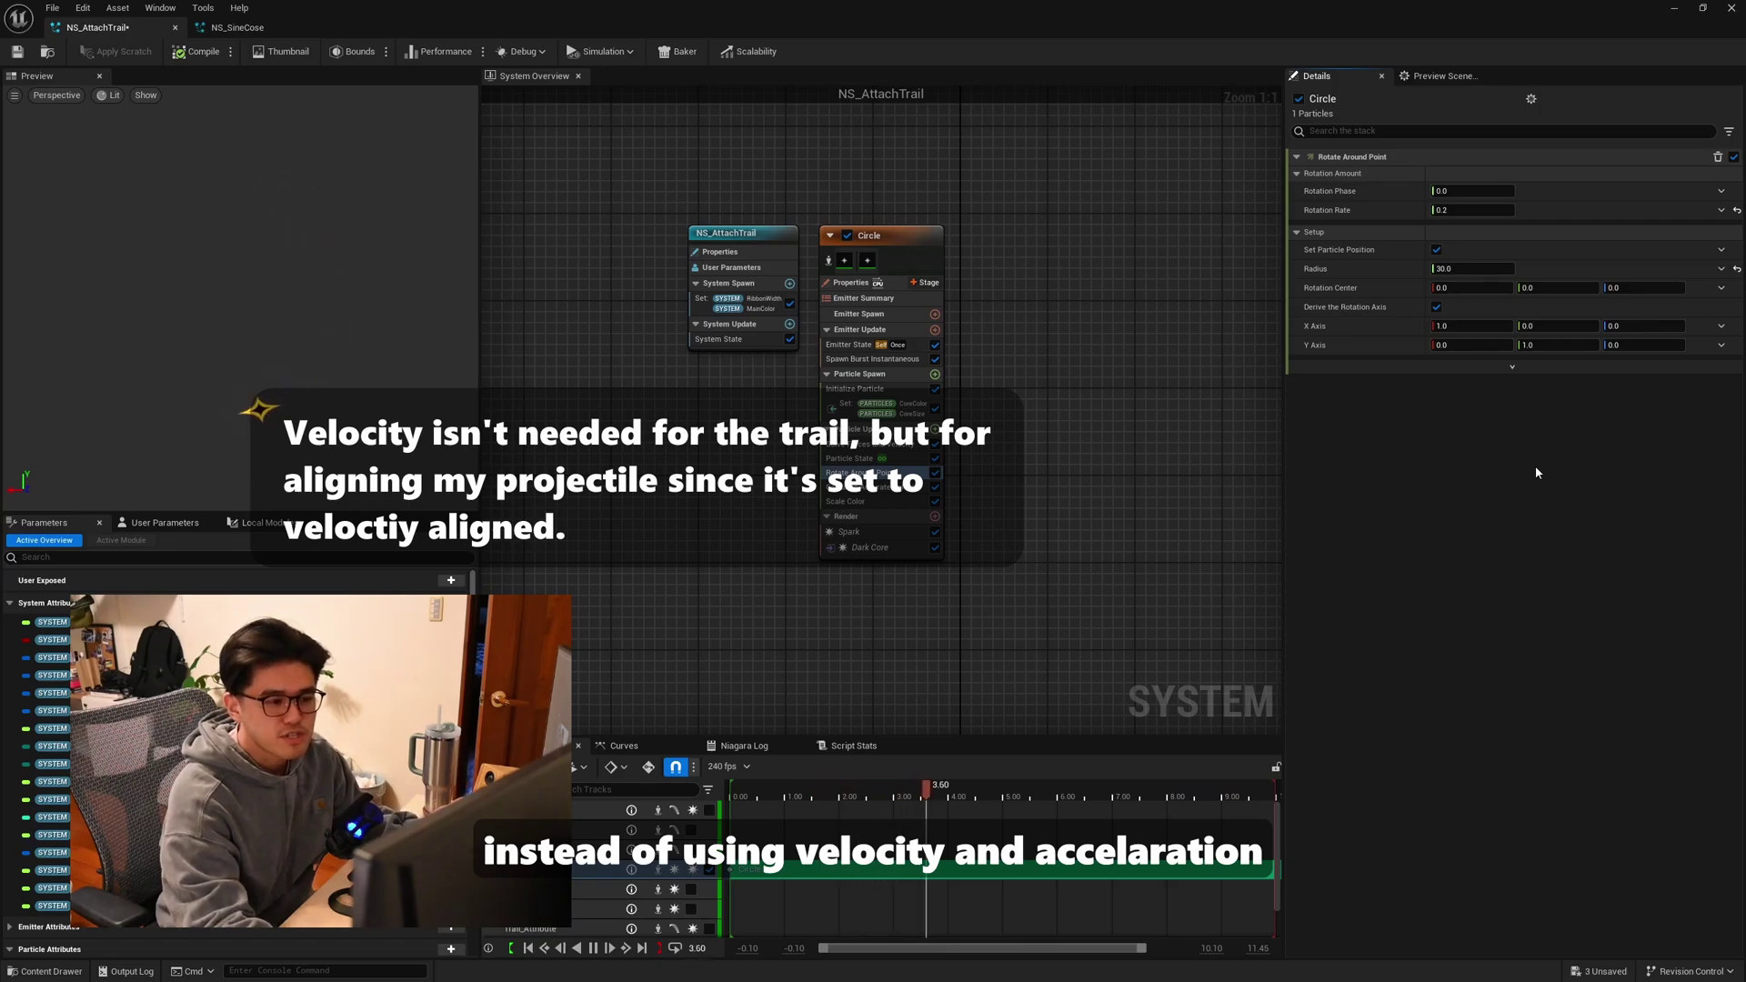
pyautogui.click(896, 489)
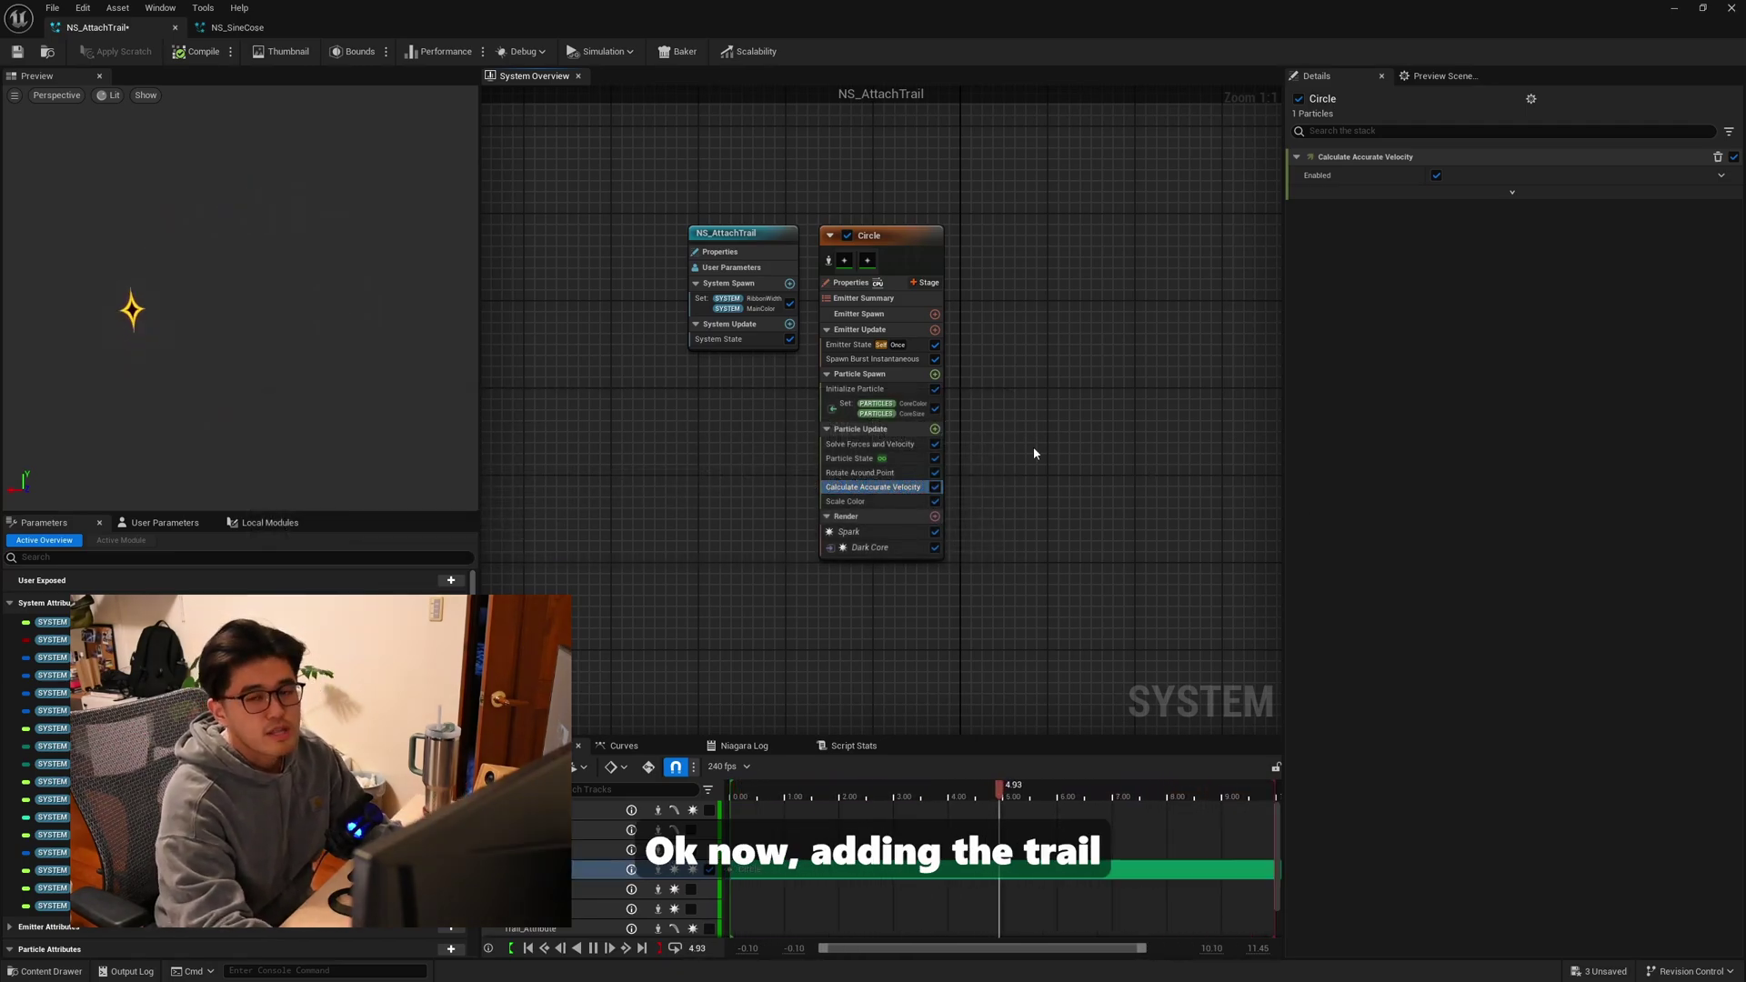
# - Add Generate Location Event at the end of Circle's Particle Update and expand its advanced parameters
pyautogui.click(934, 429)
pyautogui.write('generate')
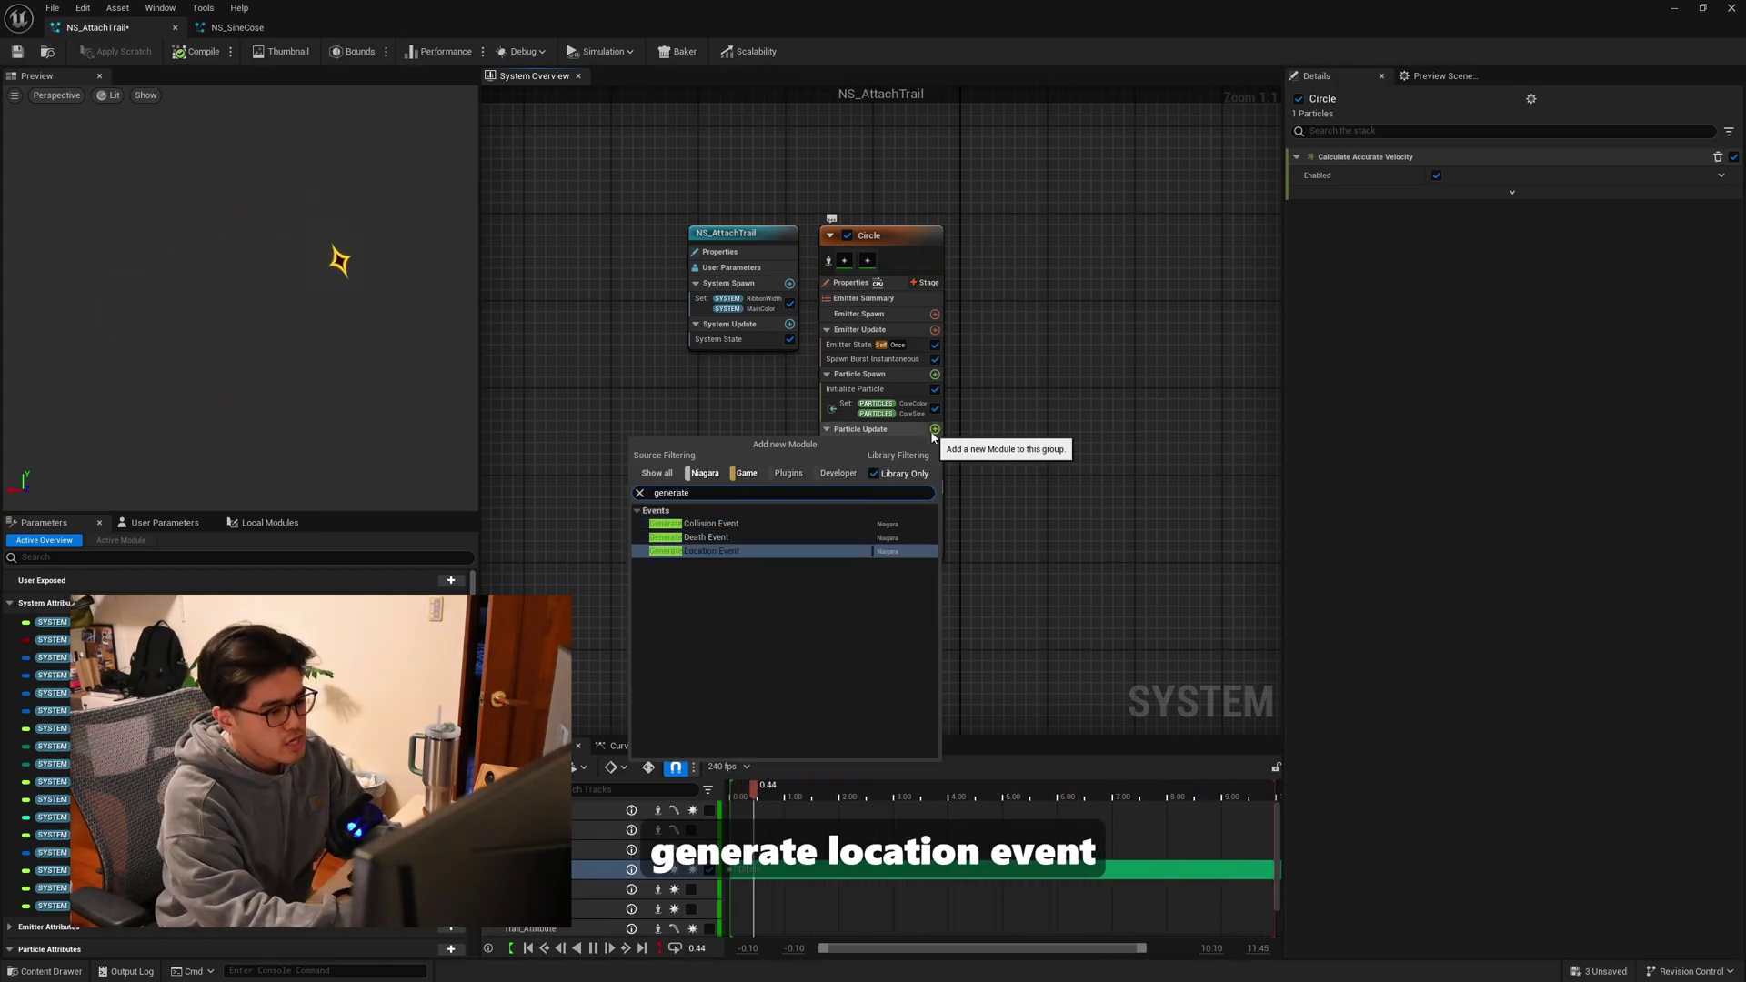
pyautogui.click(711, 551)
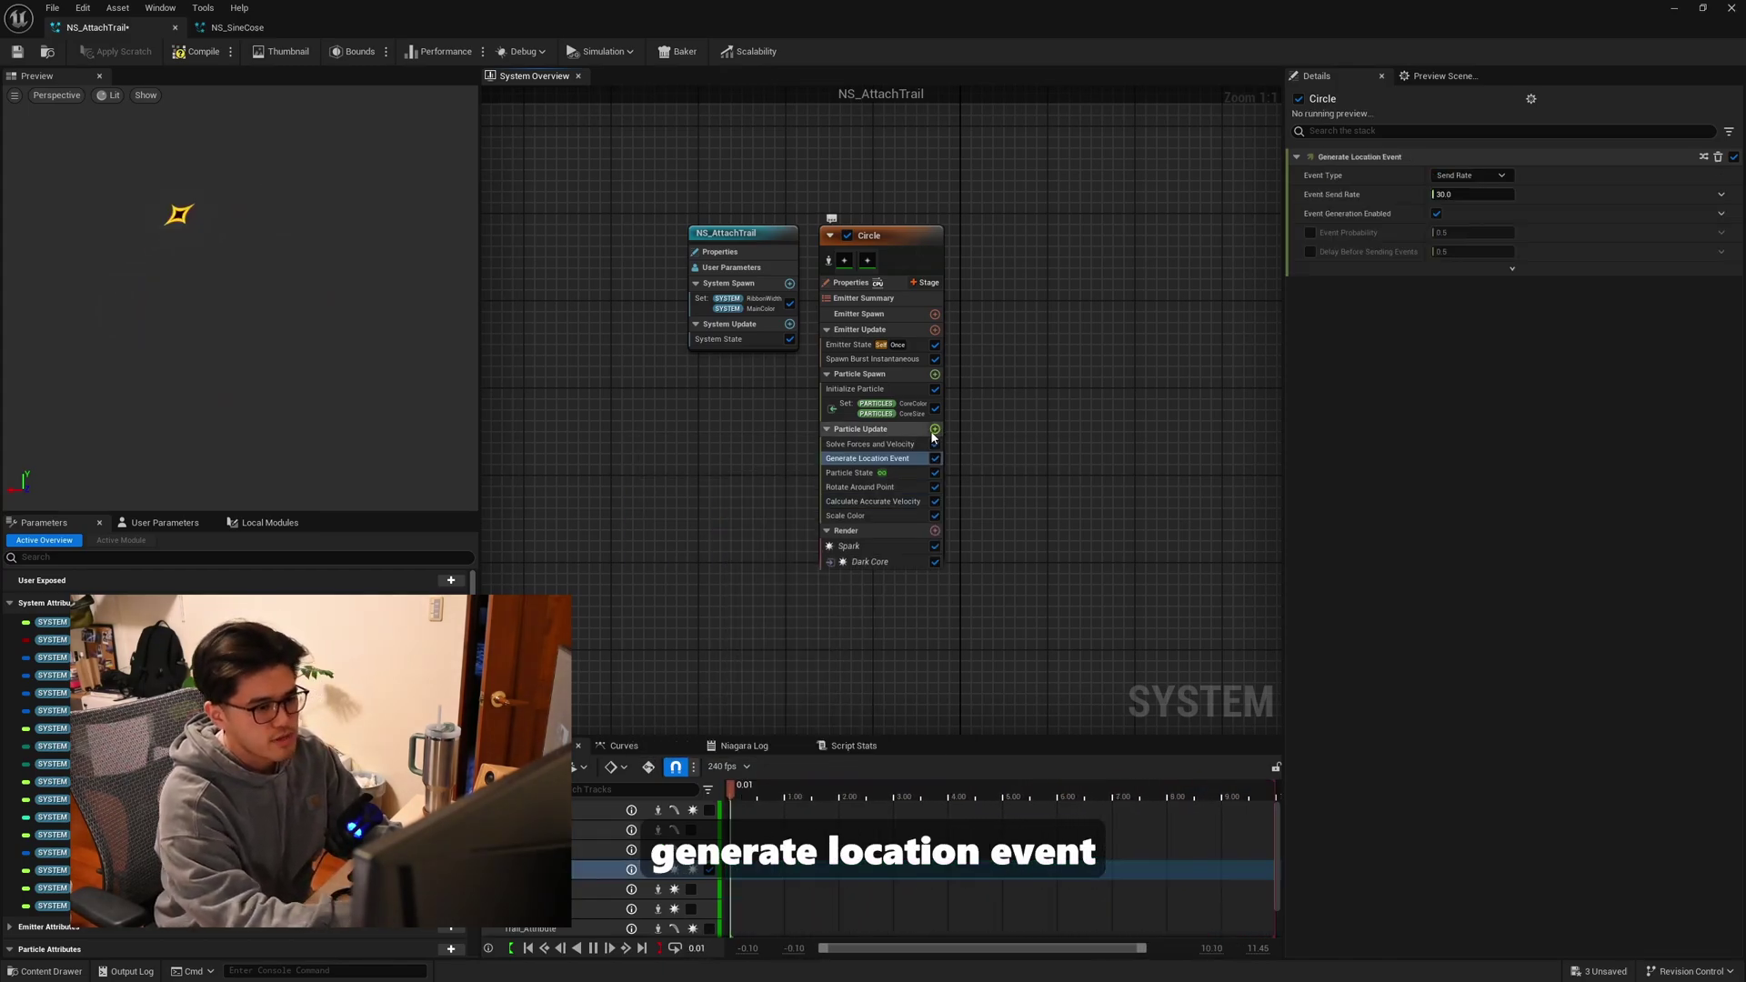
pyautogui.moveTo(868, 458); pyautogui.dragTo(892, 523)
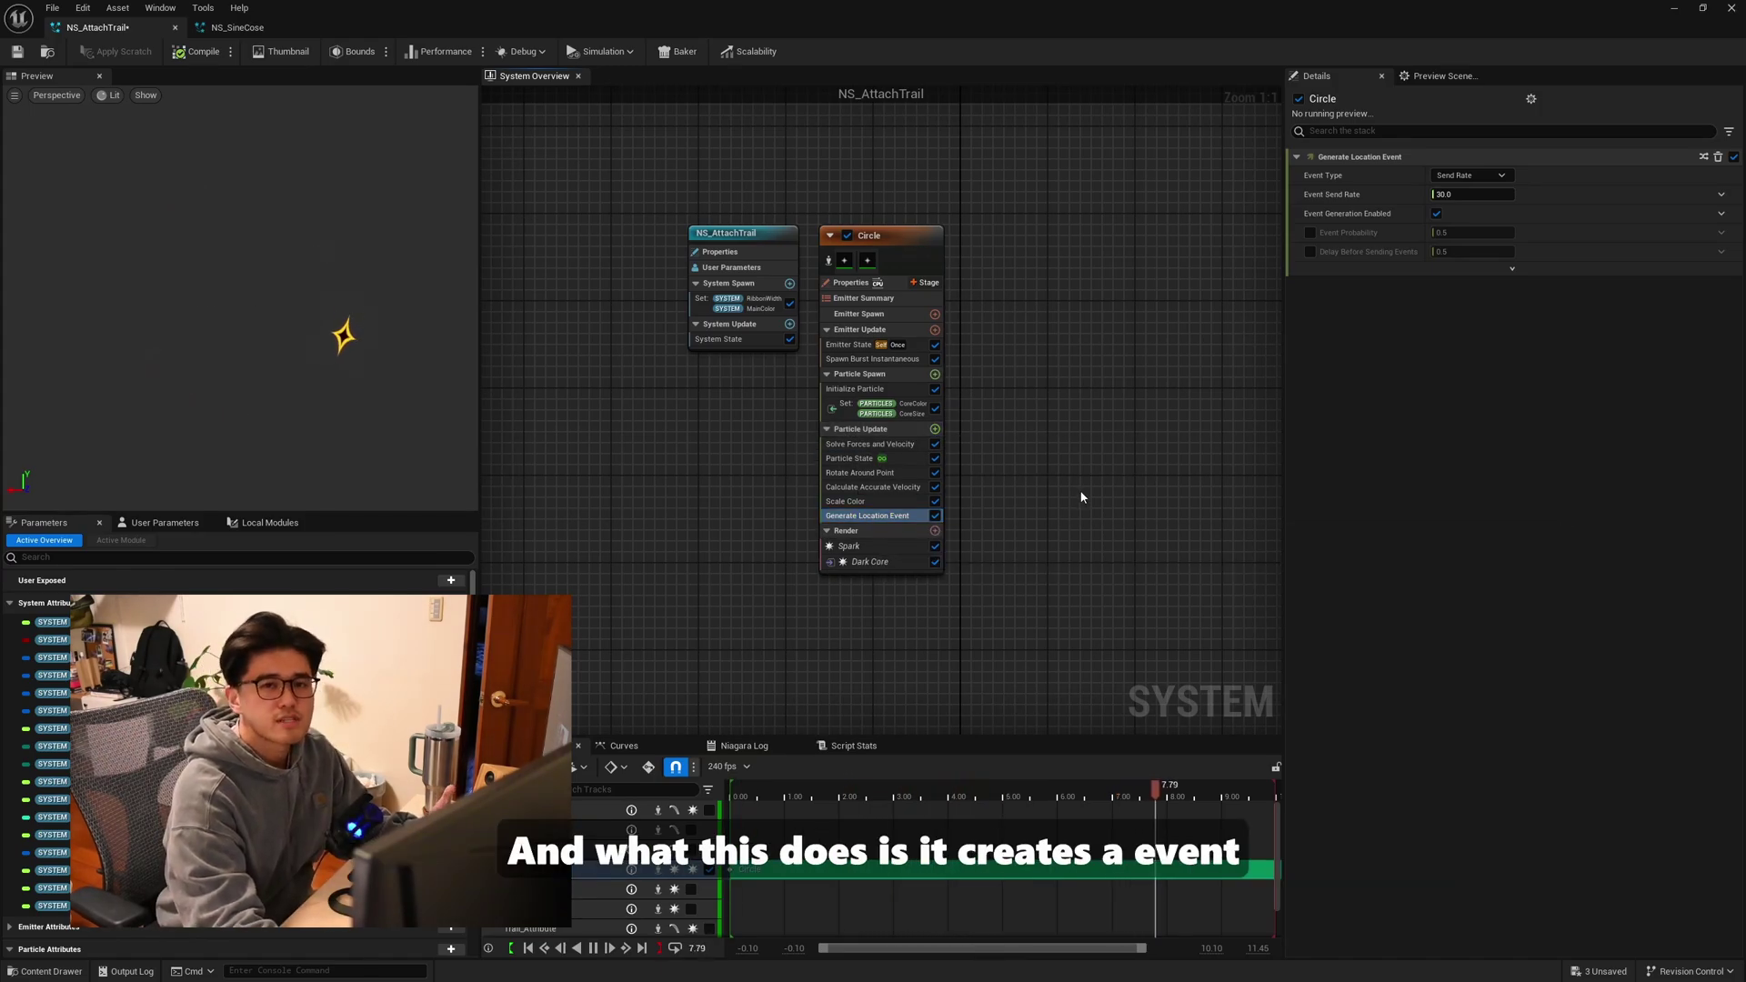
pyautogui.click(1417, 269)
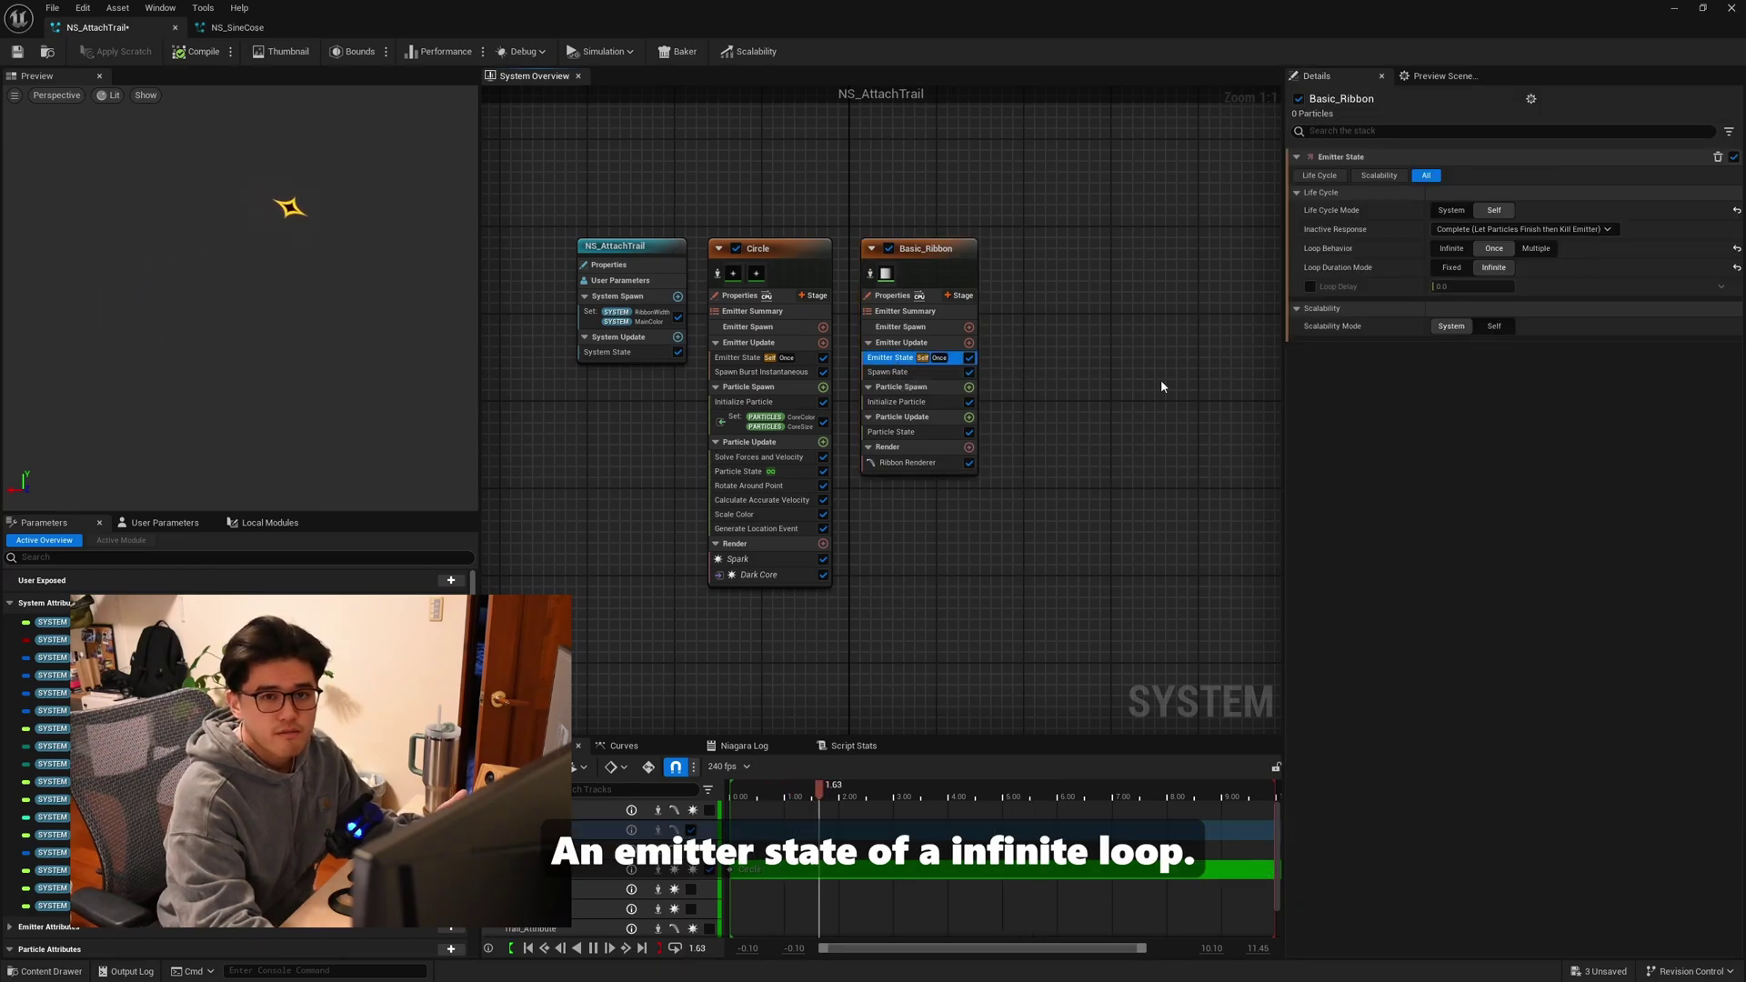
# - Delete Basic_Ribbon's Spawn Rate module and review its Initialize Particle ribbon width and Ribbon Renderer
pyautogui.click(914, 373)
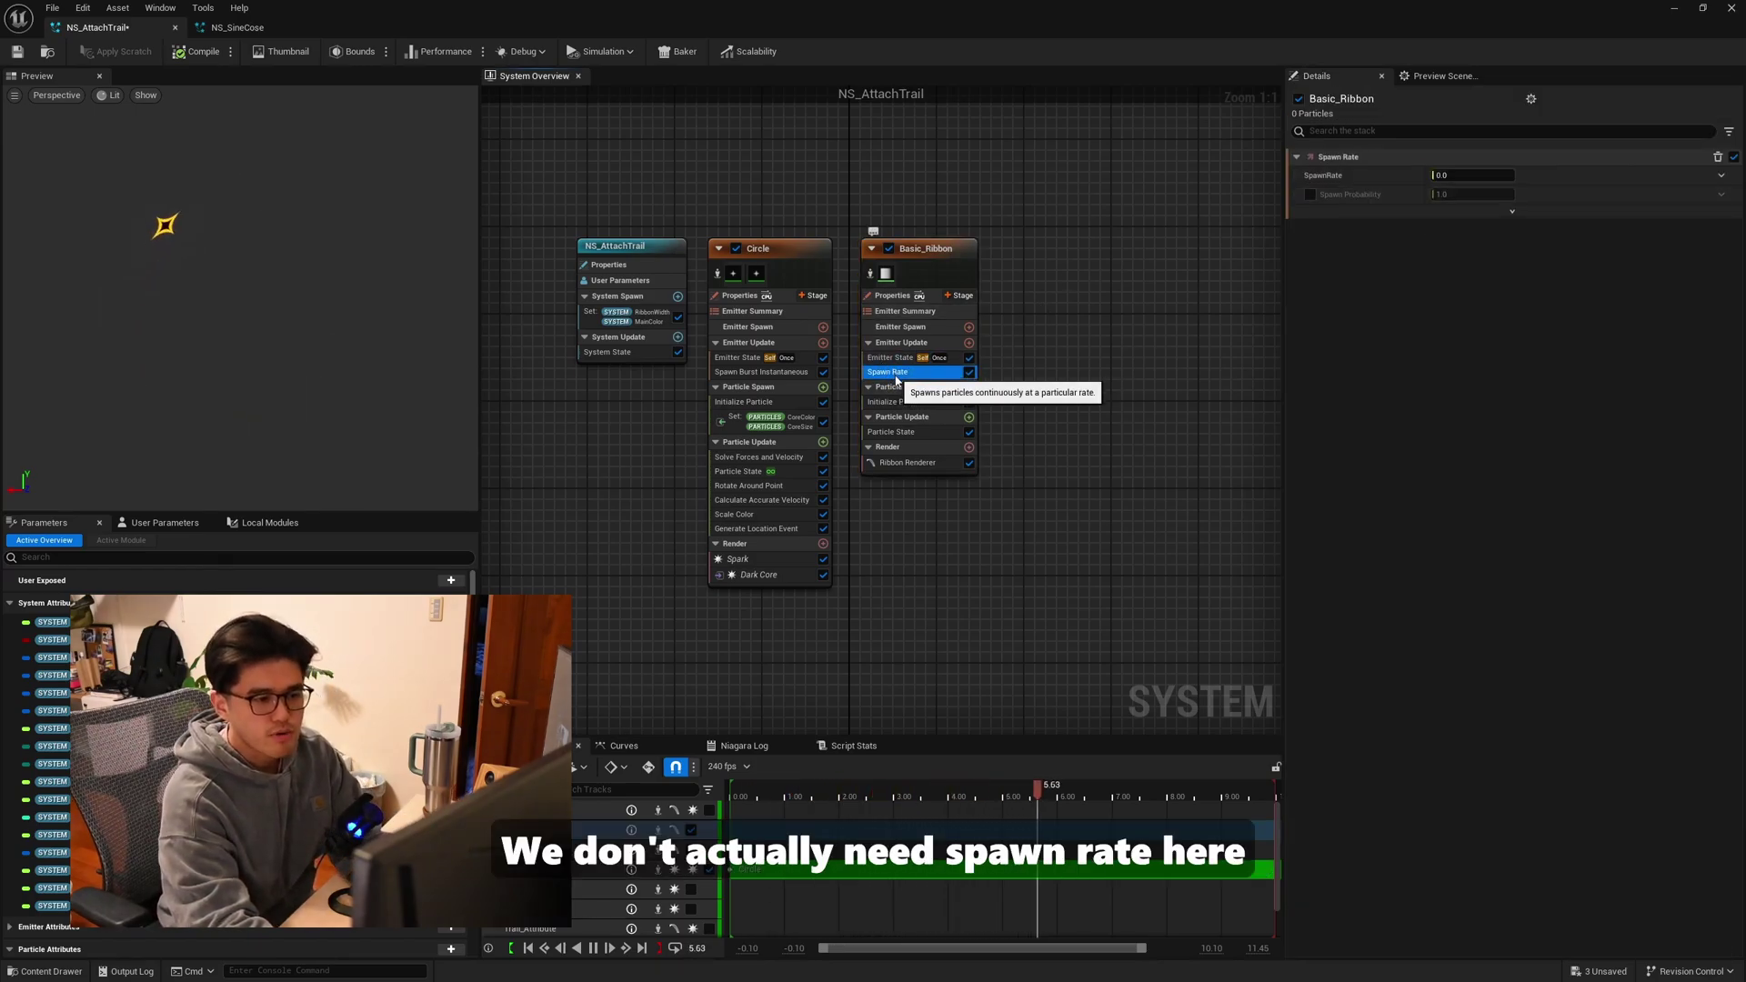
pyautogui.press('Delete')
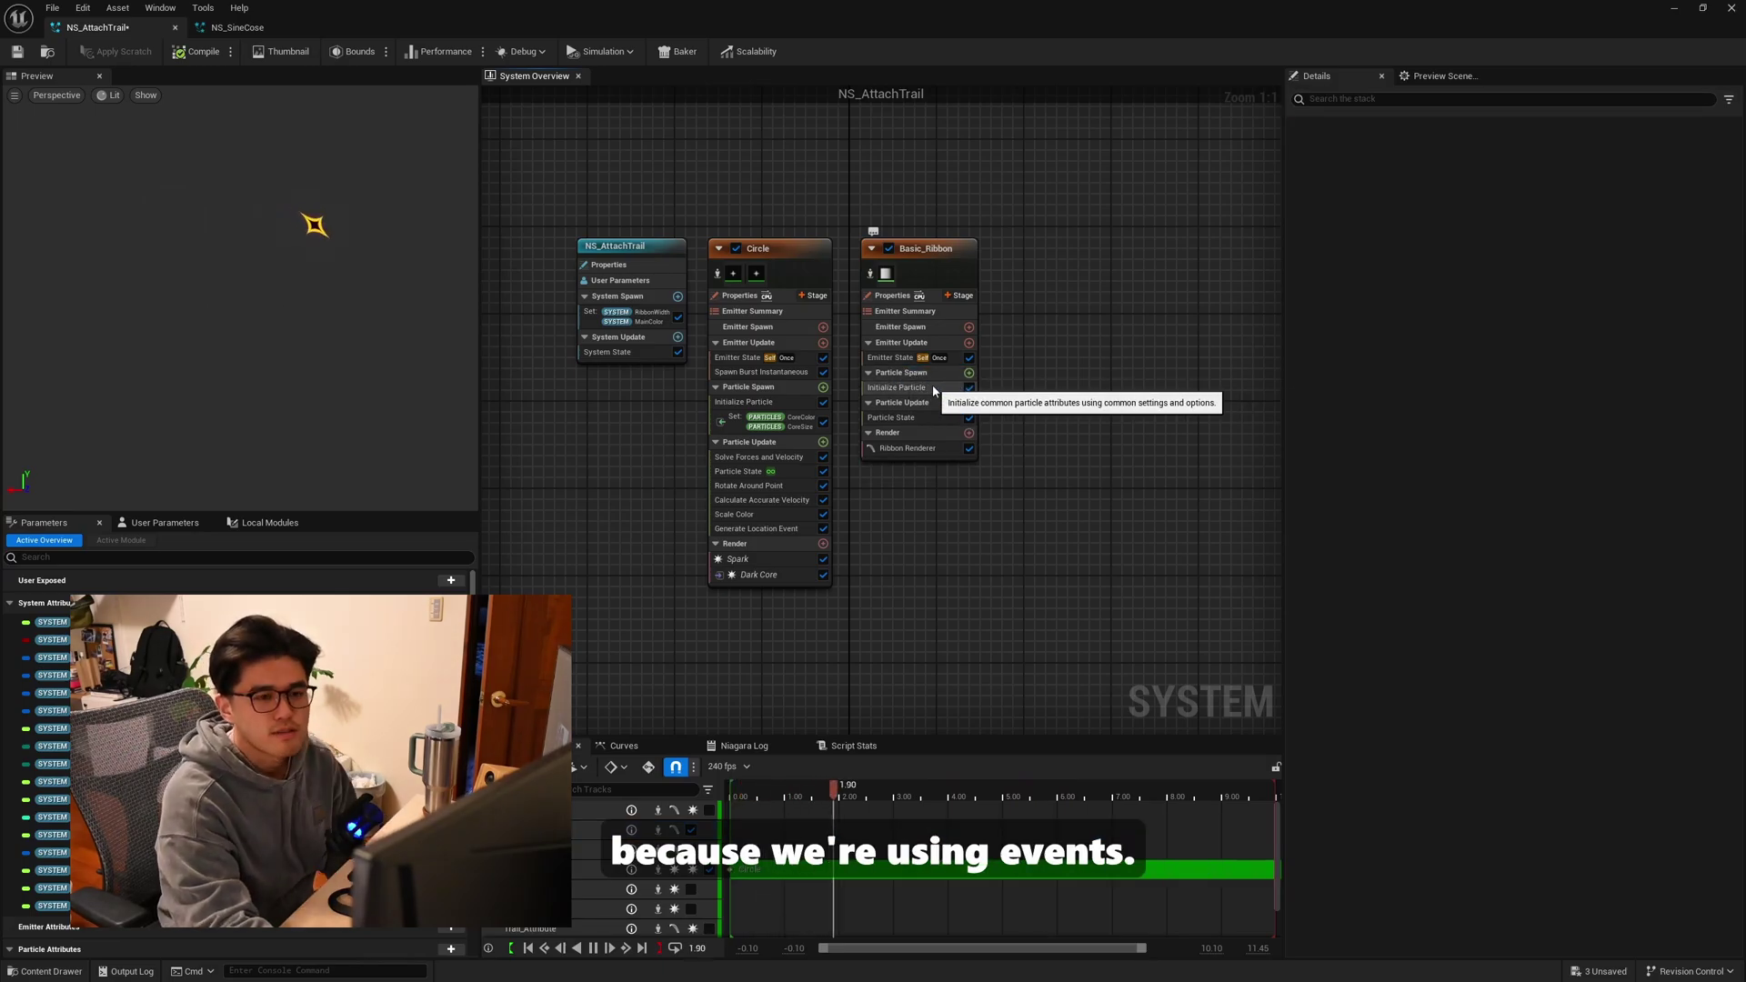
pyautogui.click(931, 386)
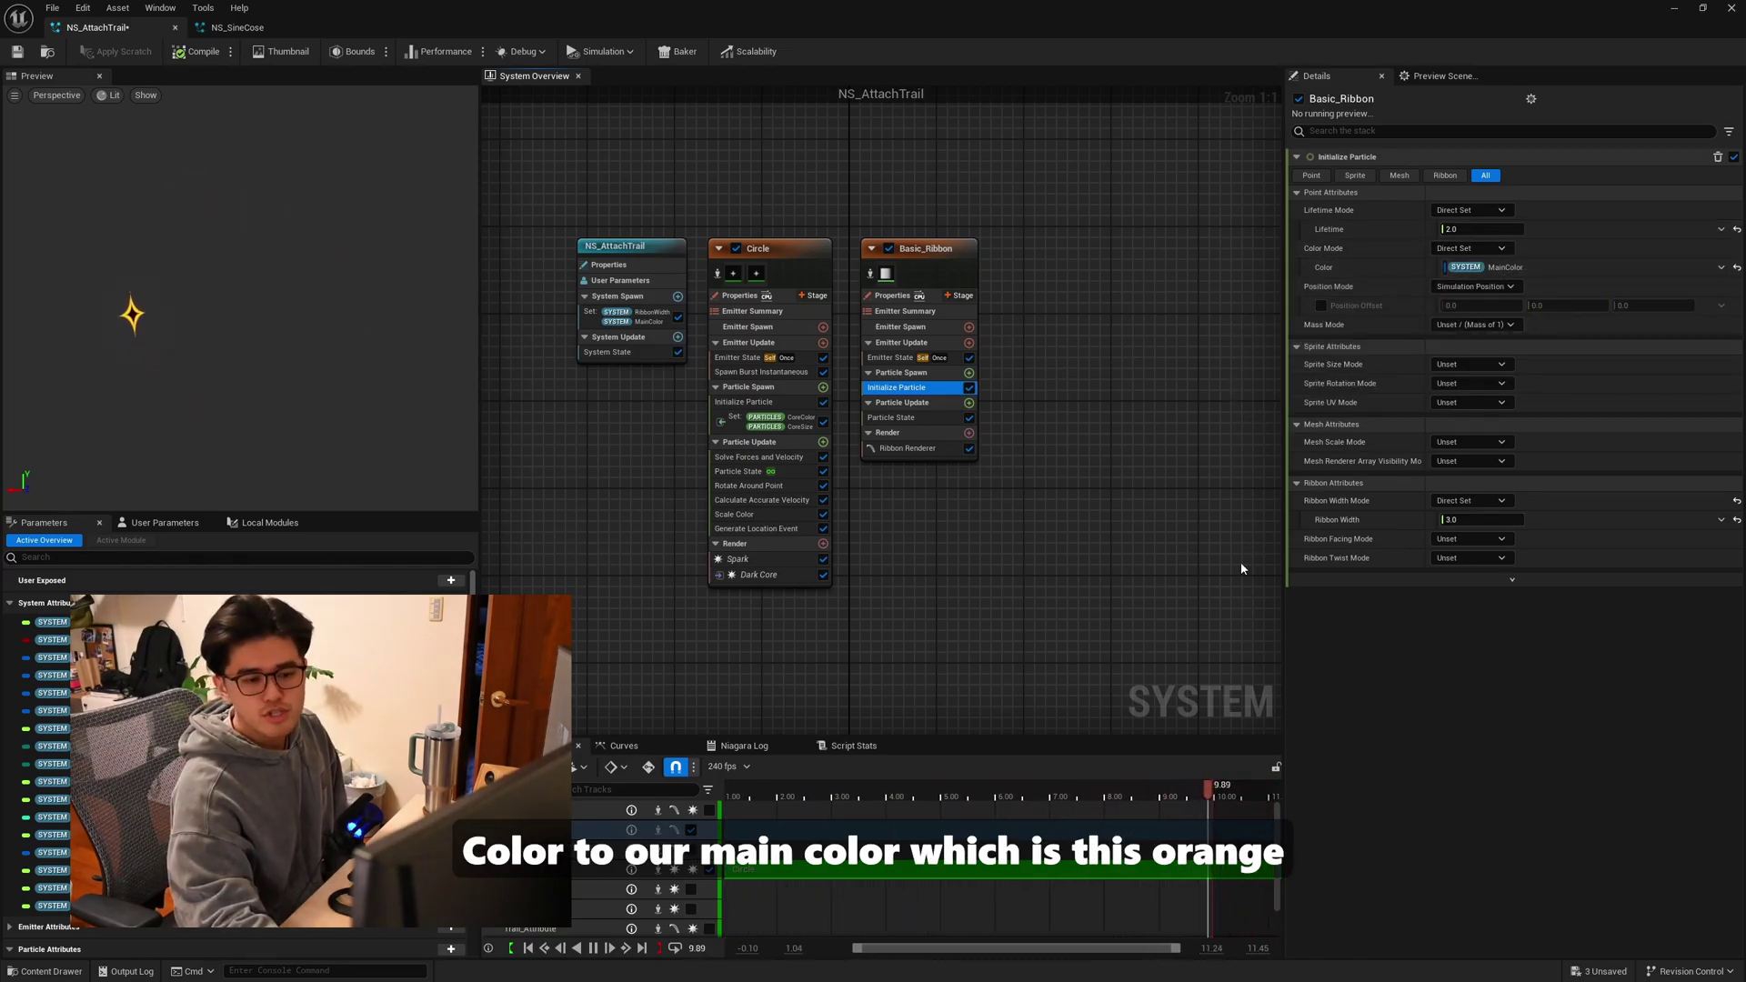
pyautogui.click(1452, 521)
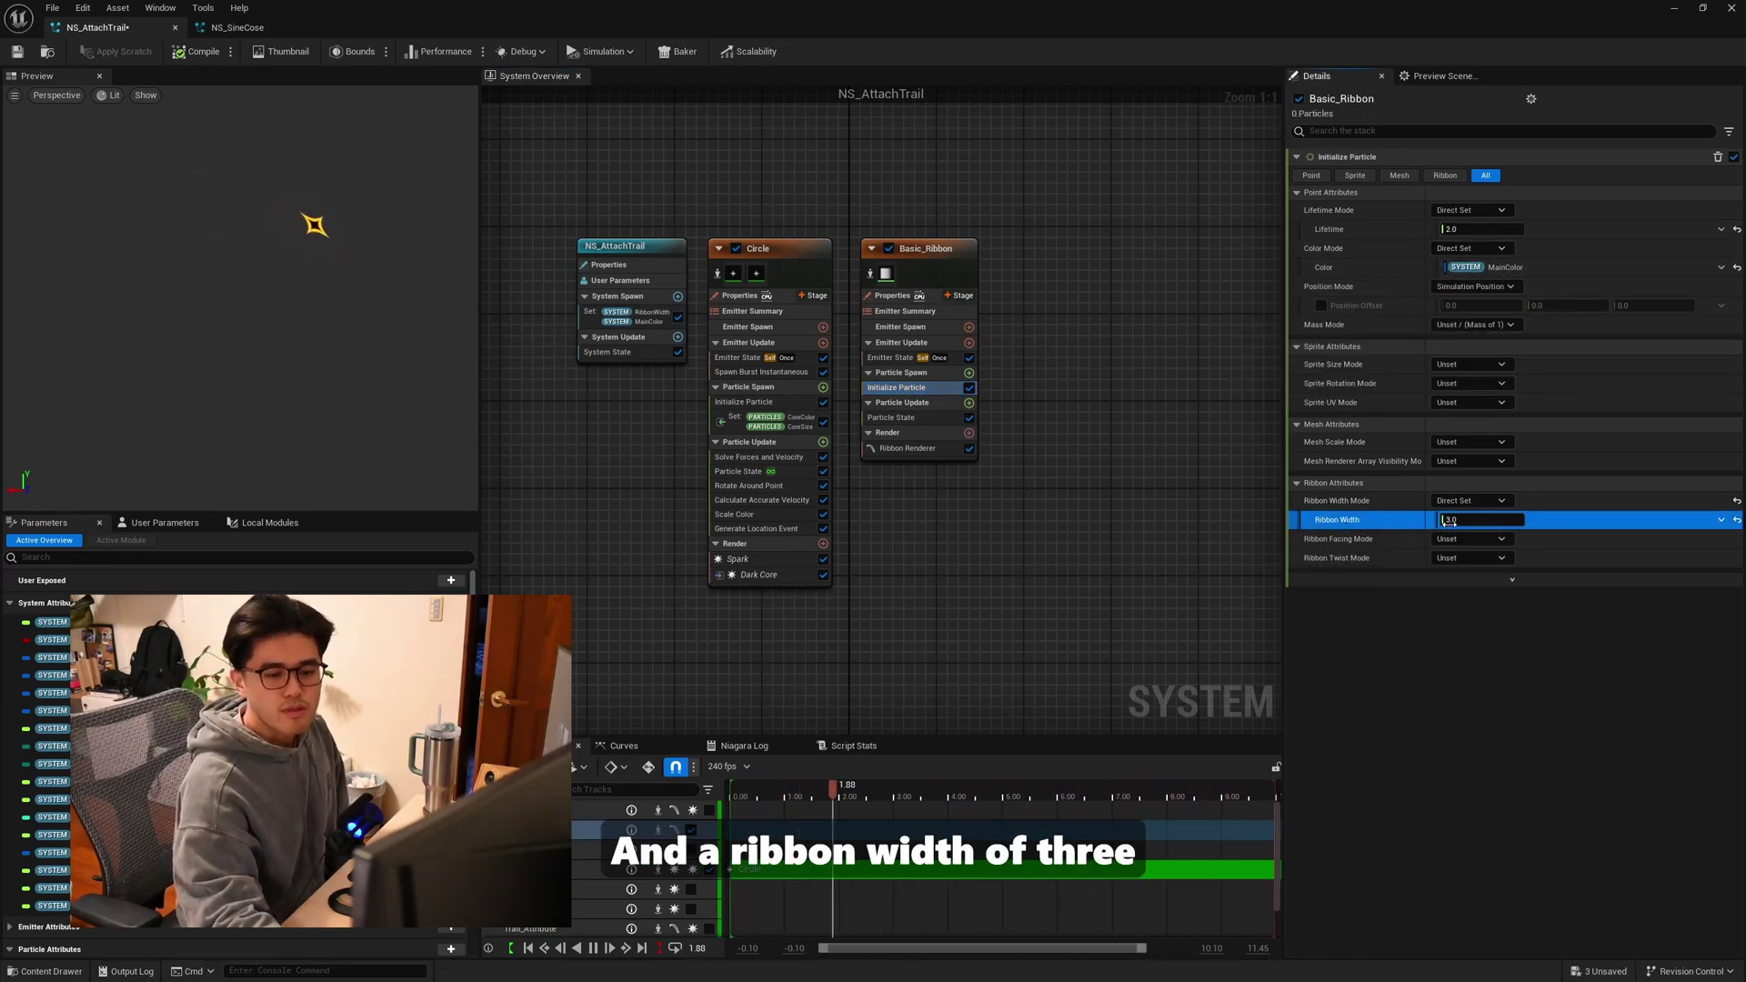
pyautogui.click(919, 448)
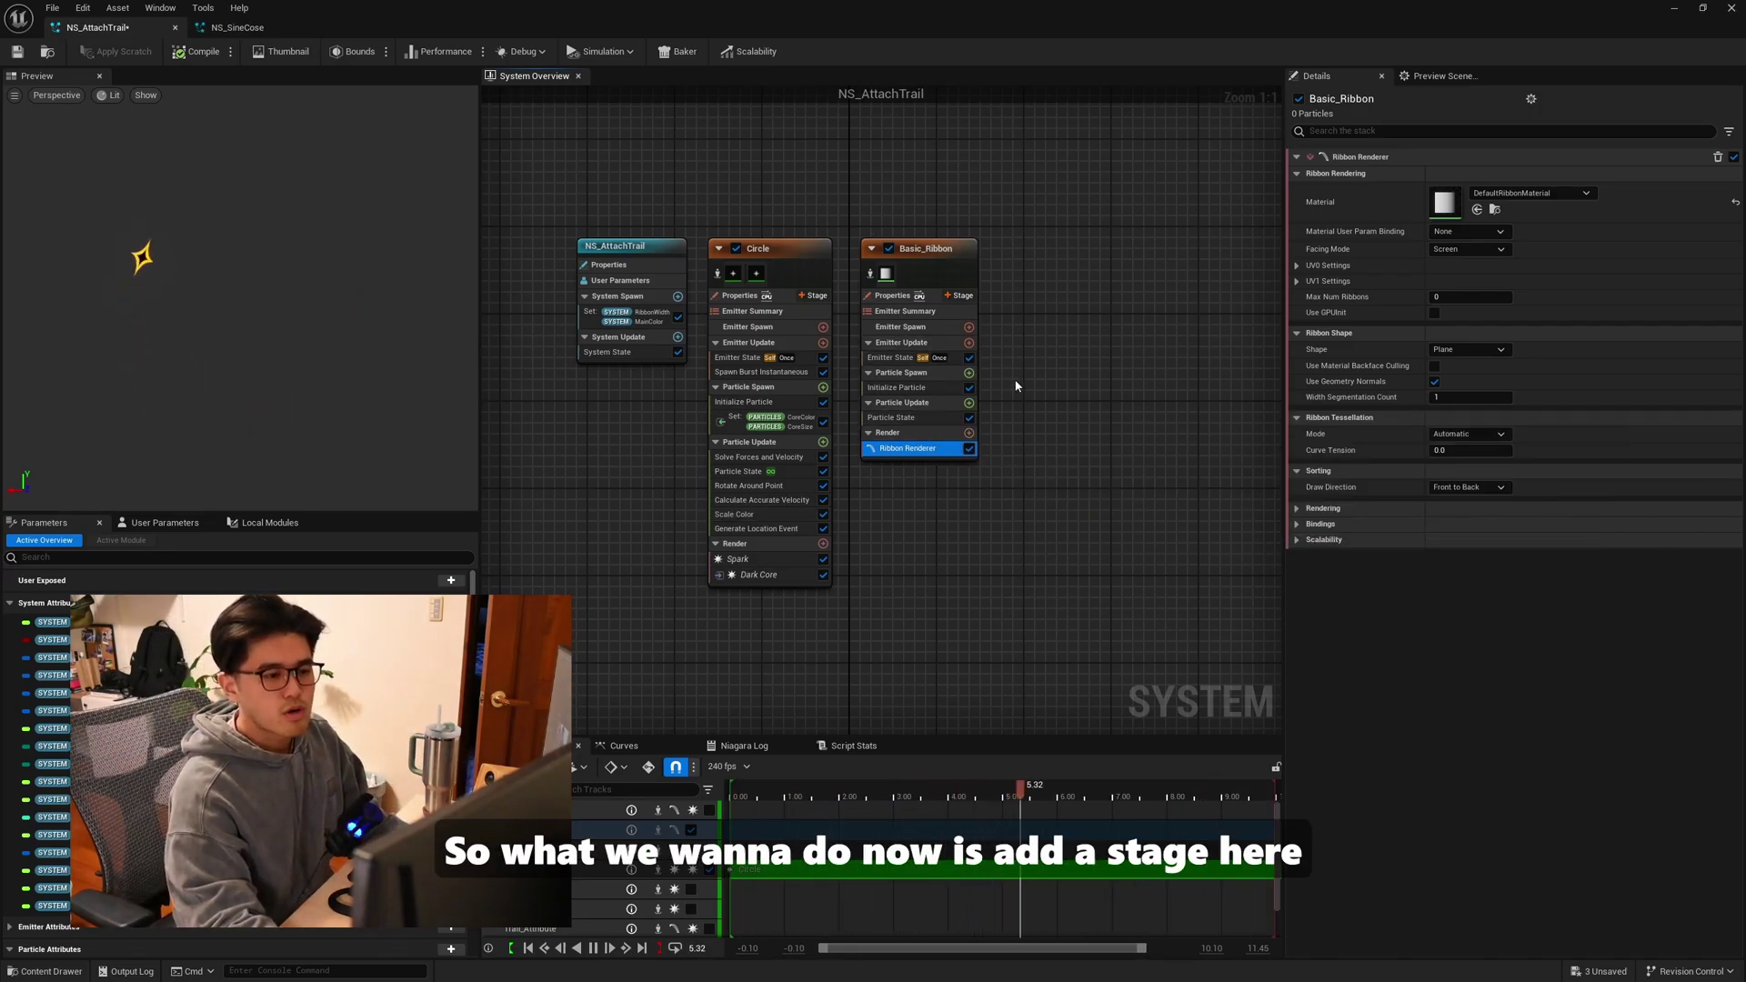
# - Add an Event Handler stage to Basic_Ribbon sourcing Circle LocationEvent, Spawned Particles mode, spawn number 1
pyautogui.click(959, 295)
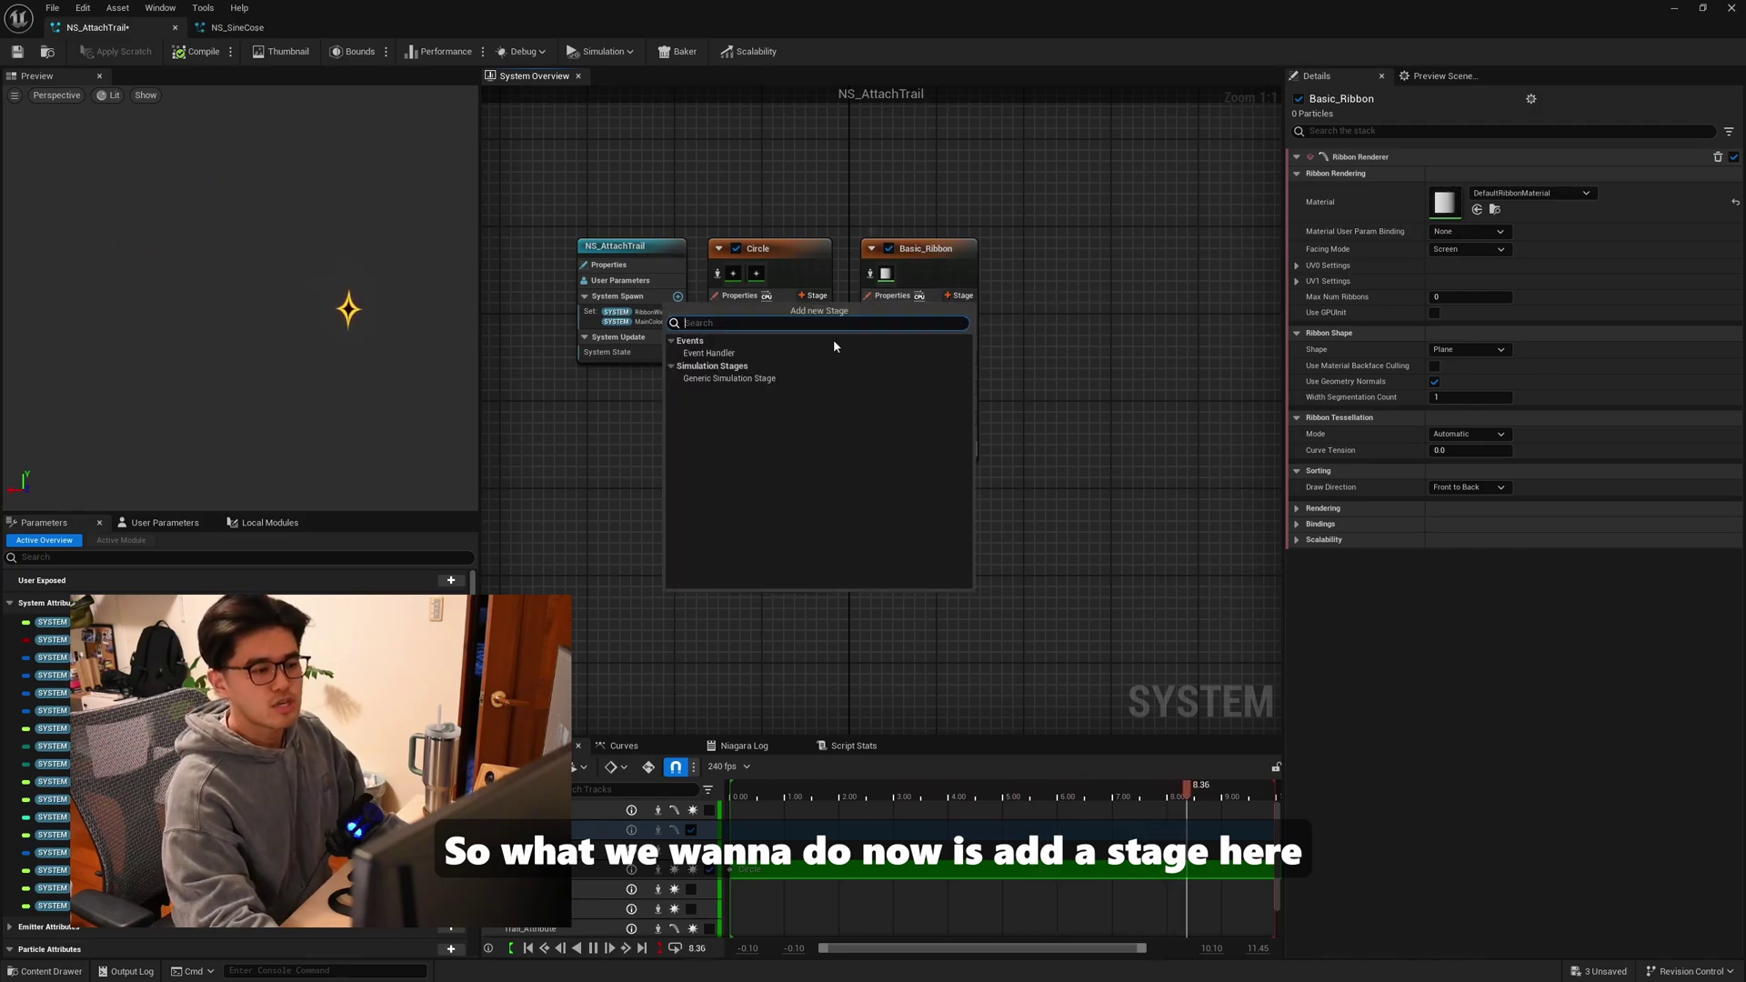
pyautogui.click(771, 353)
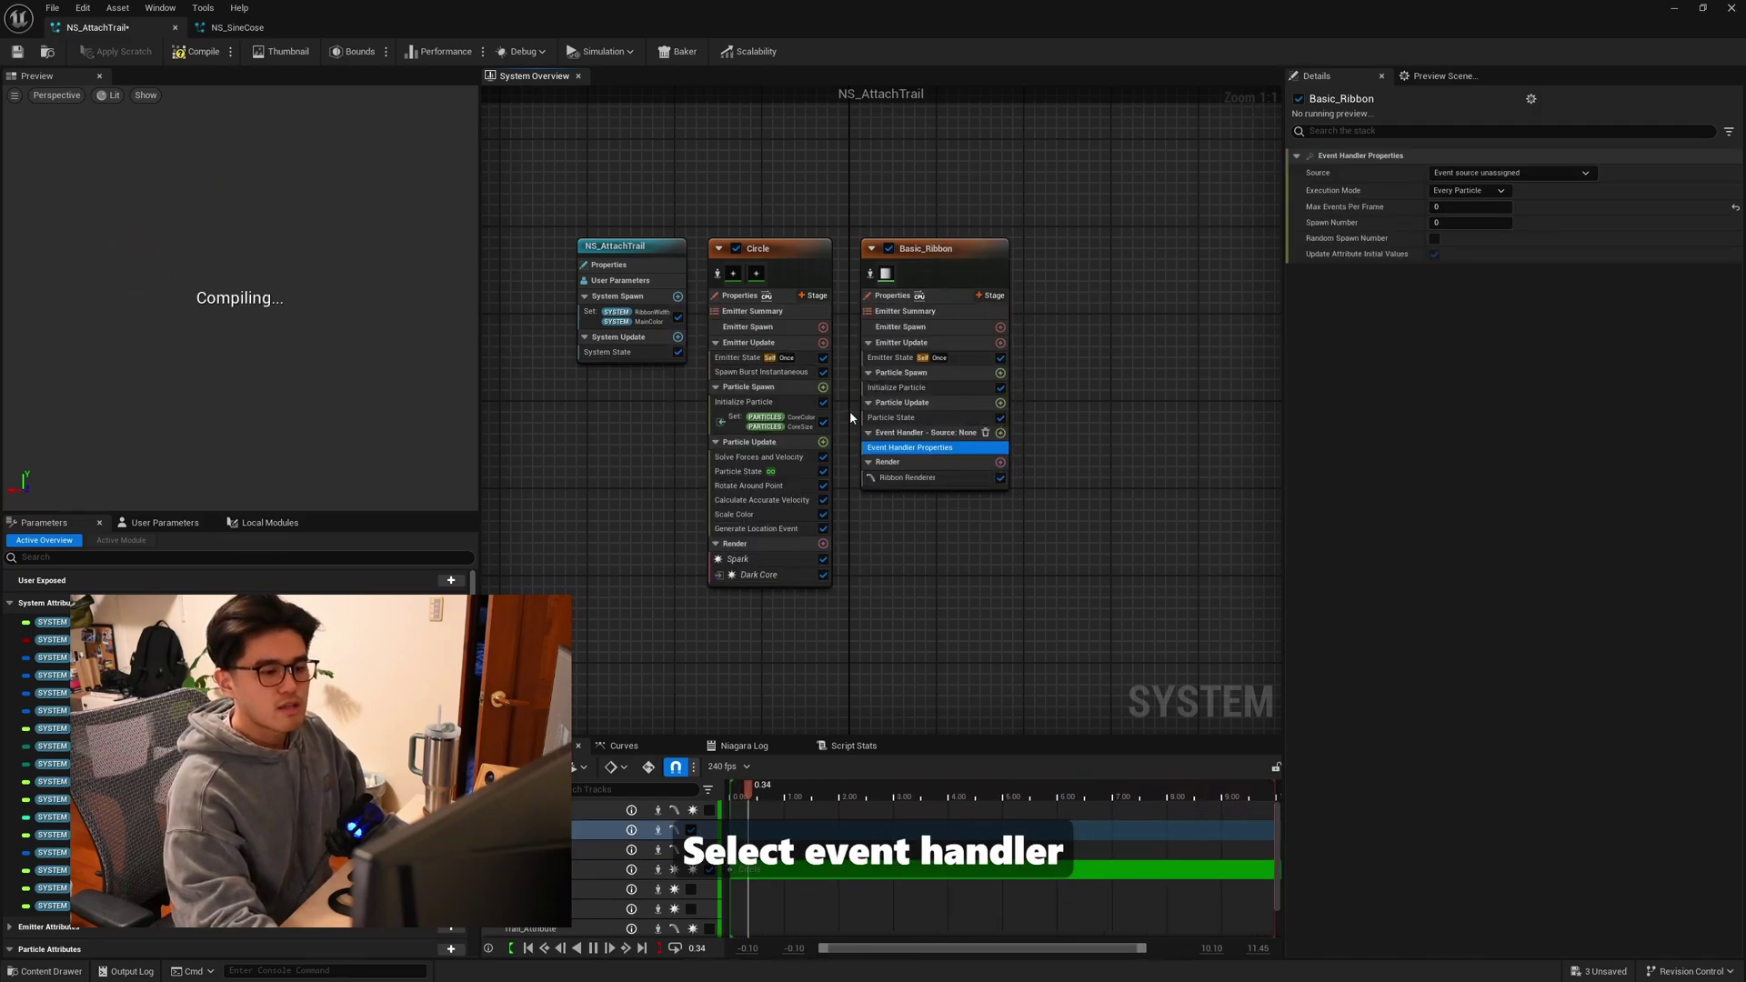
pyautogui.click(1512, 173)
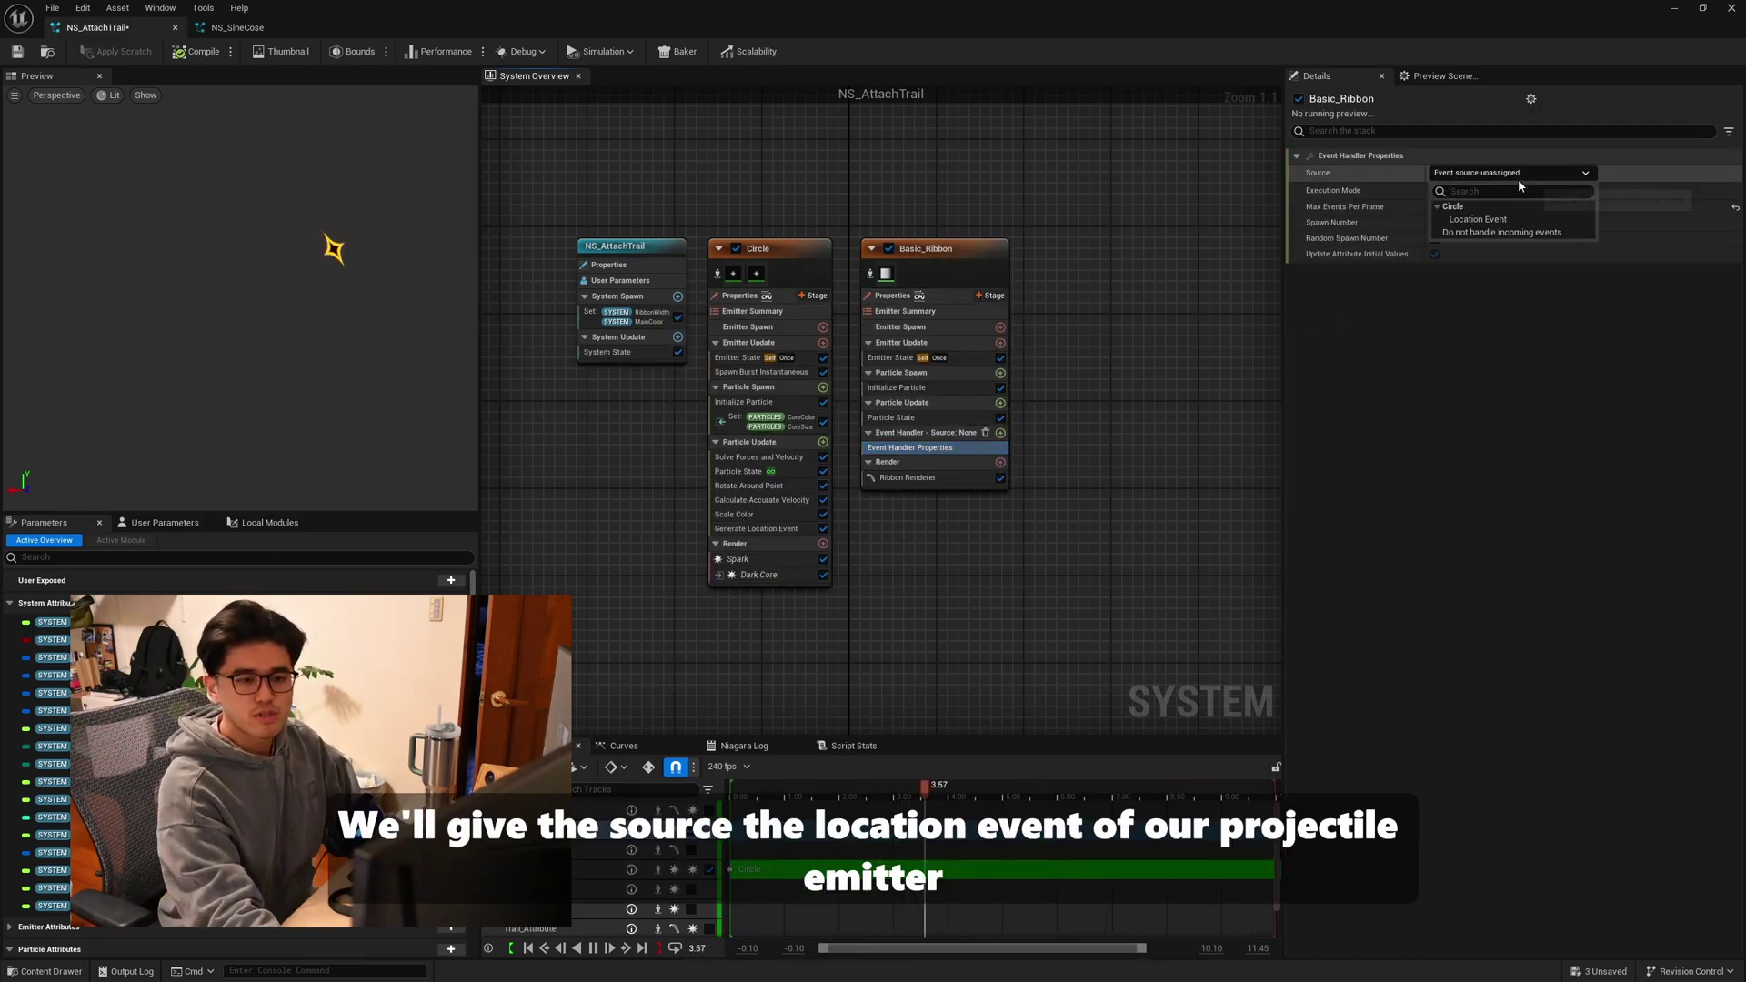
pyautogui.click(1478, 220)
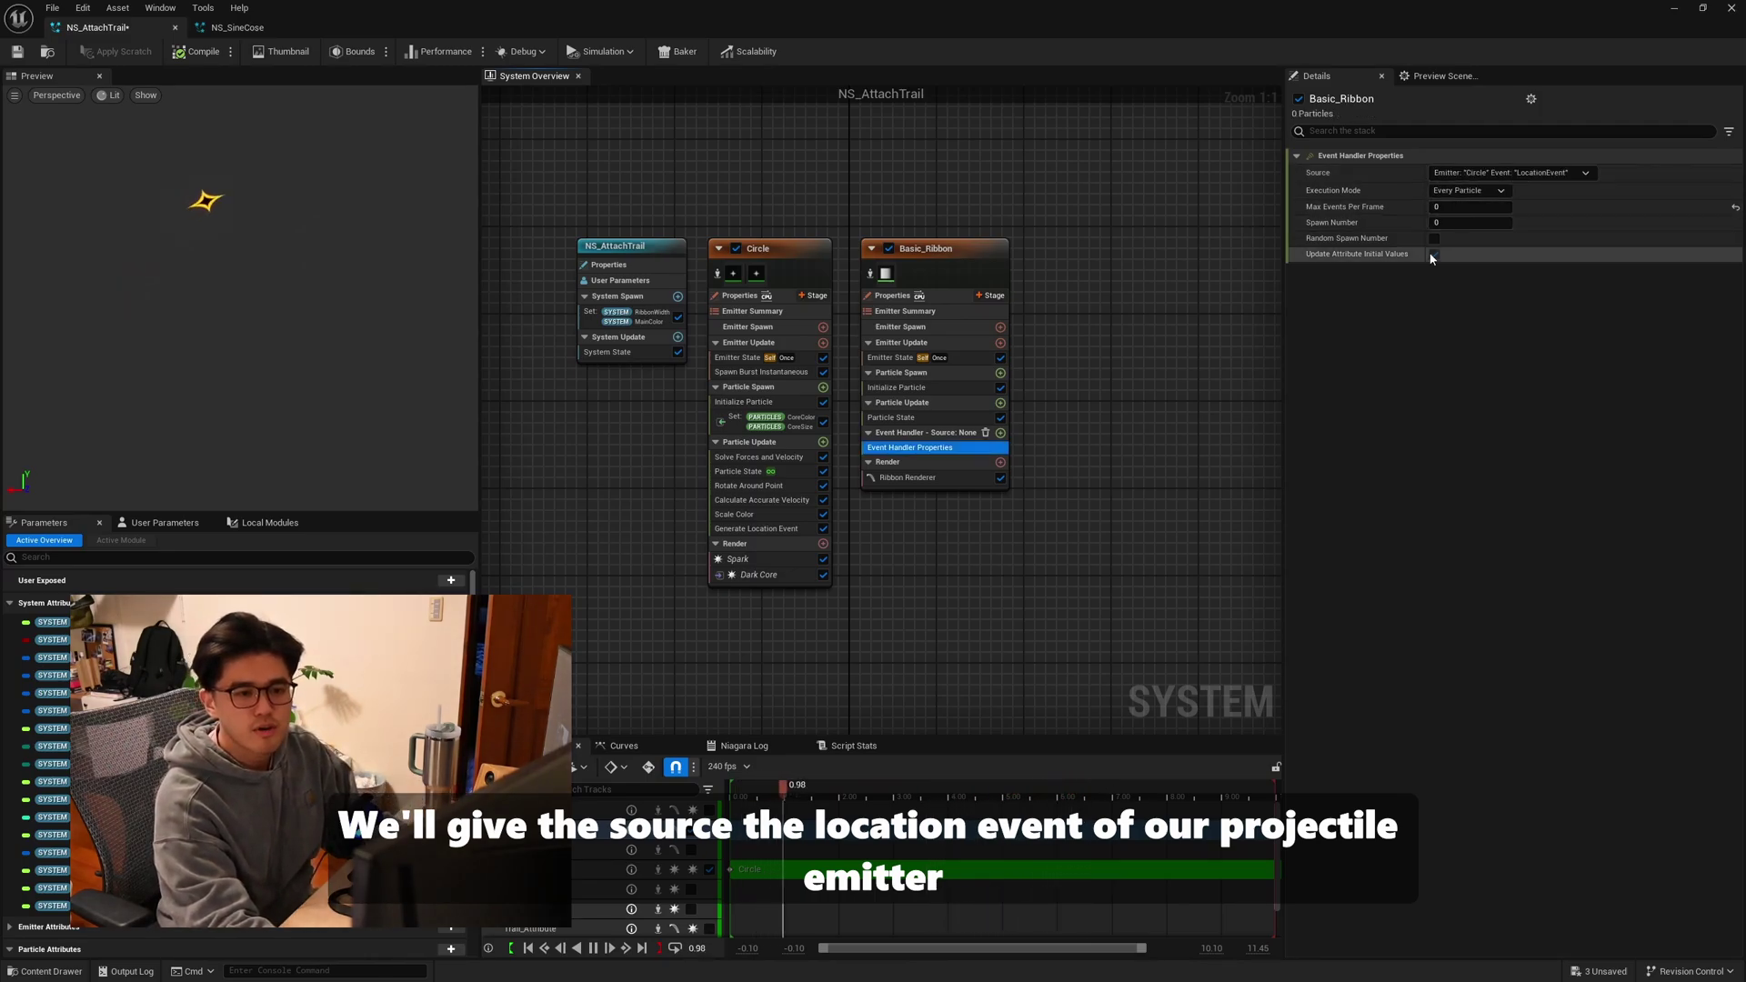
pyautogui.click(1477, 193)
pyautogui.click(1465, 218)
pyautogui.click(1468, 223)
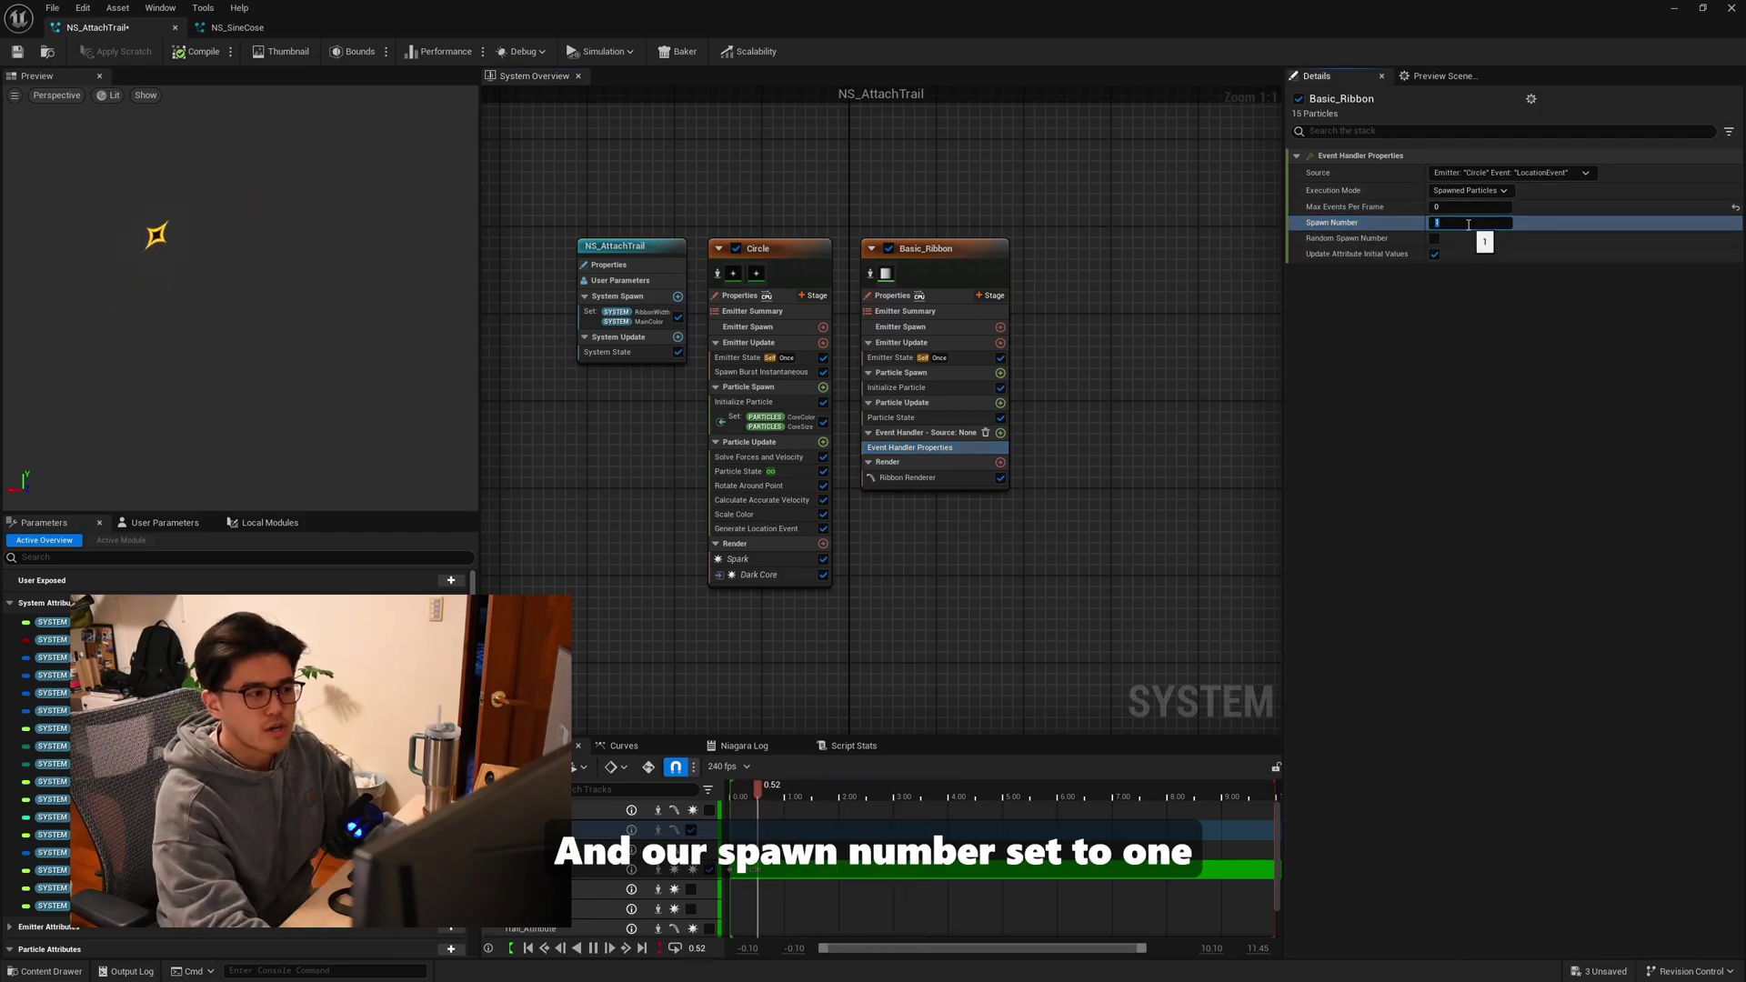
# - Add the Receive Location Event module to Basic_Ribbon's event handler
pyautogui.click(1001, 433)
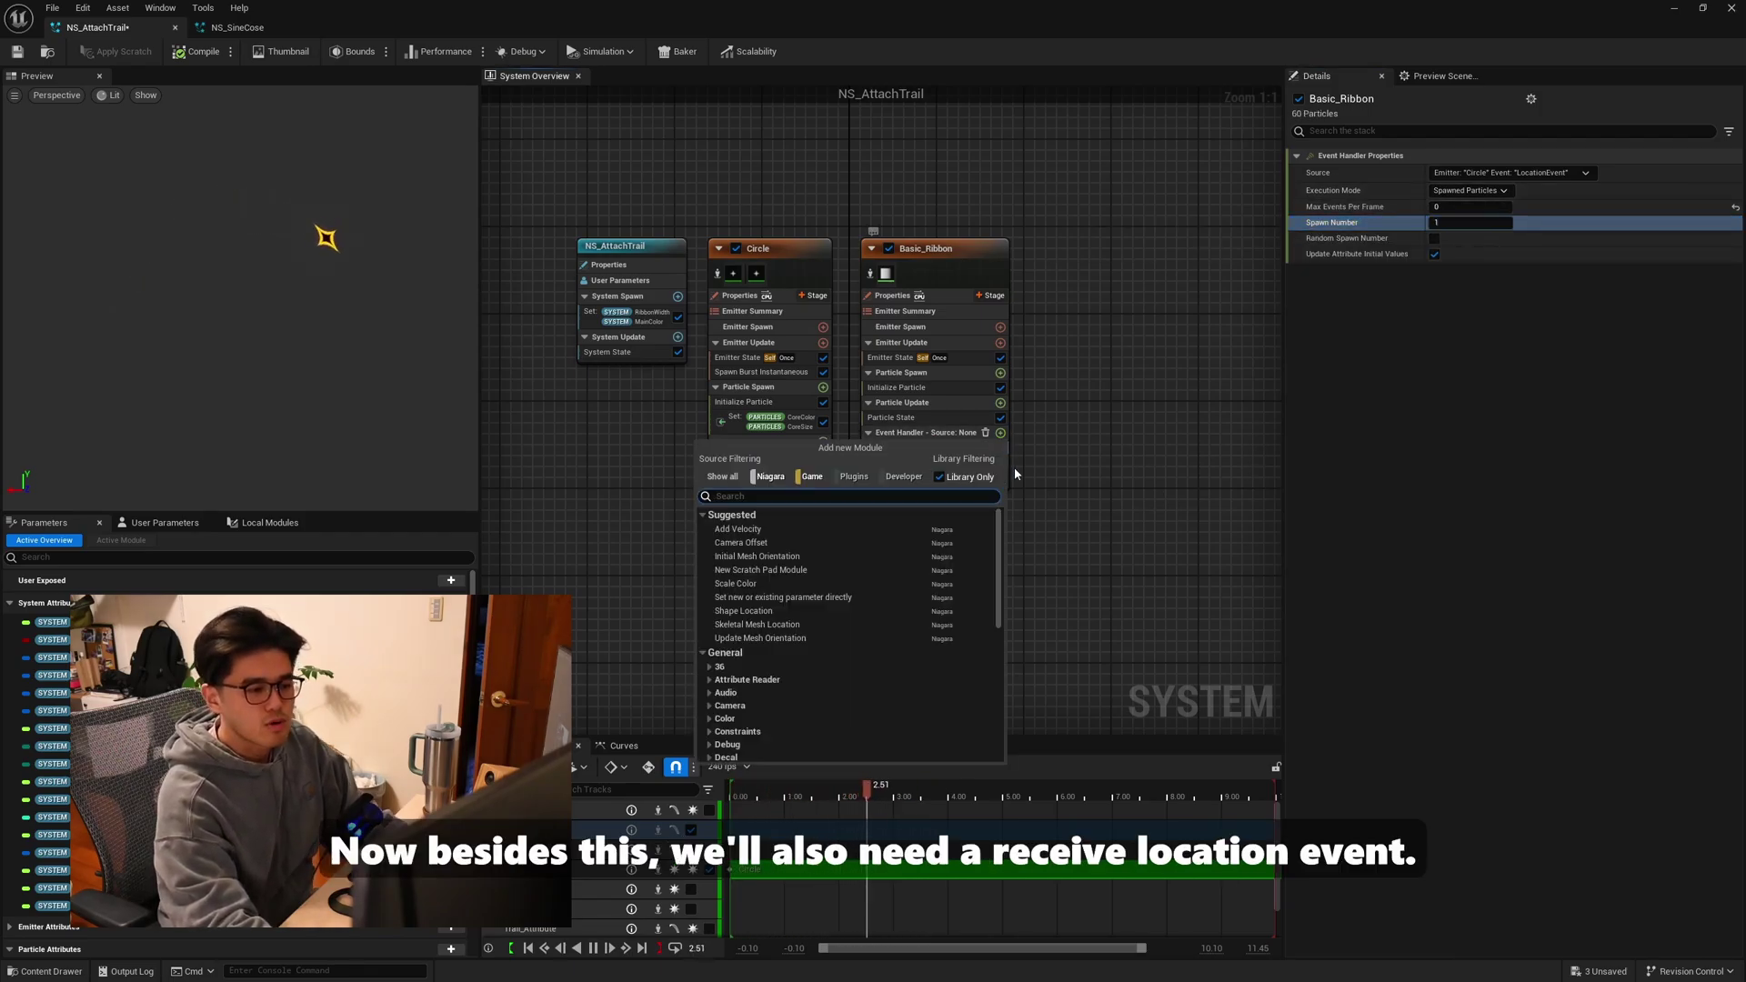
pyautogui.write('recei')
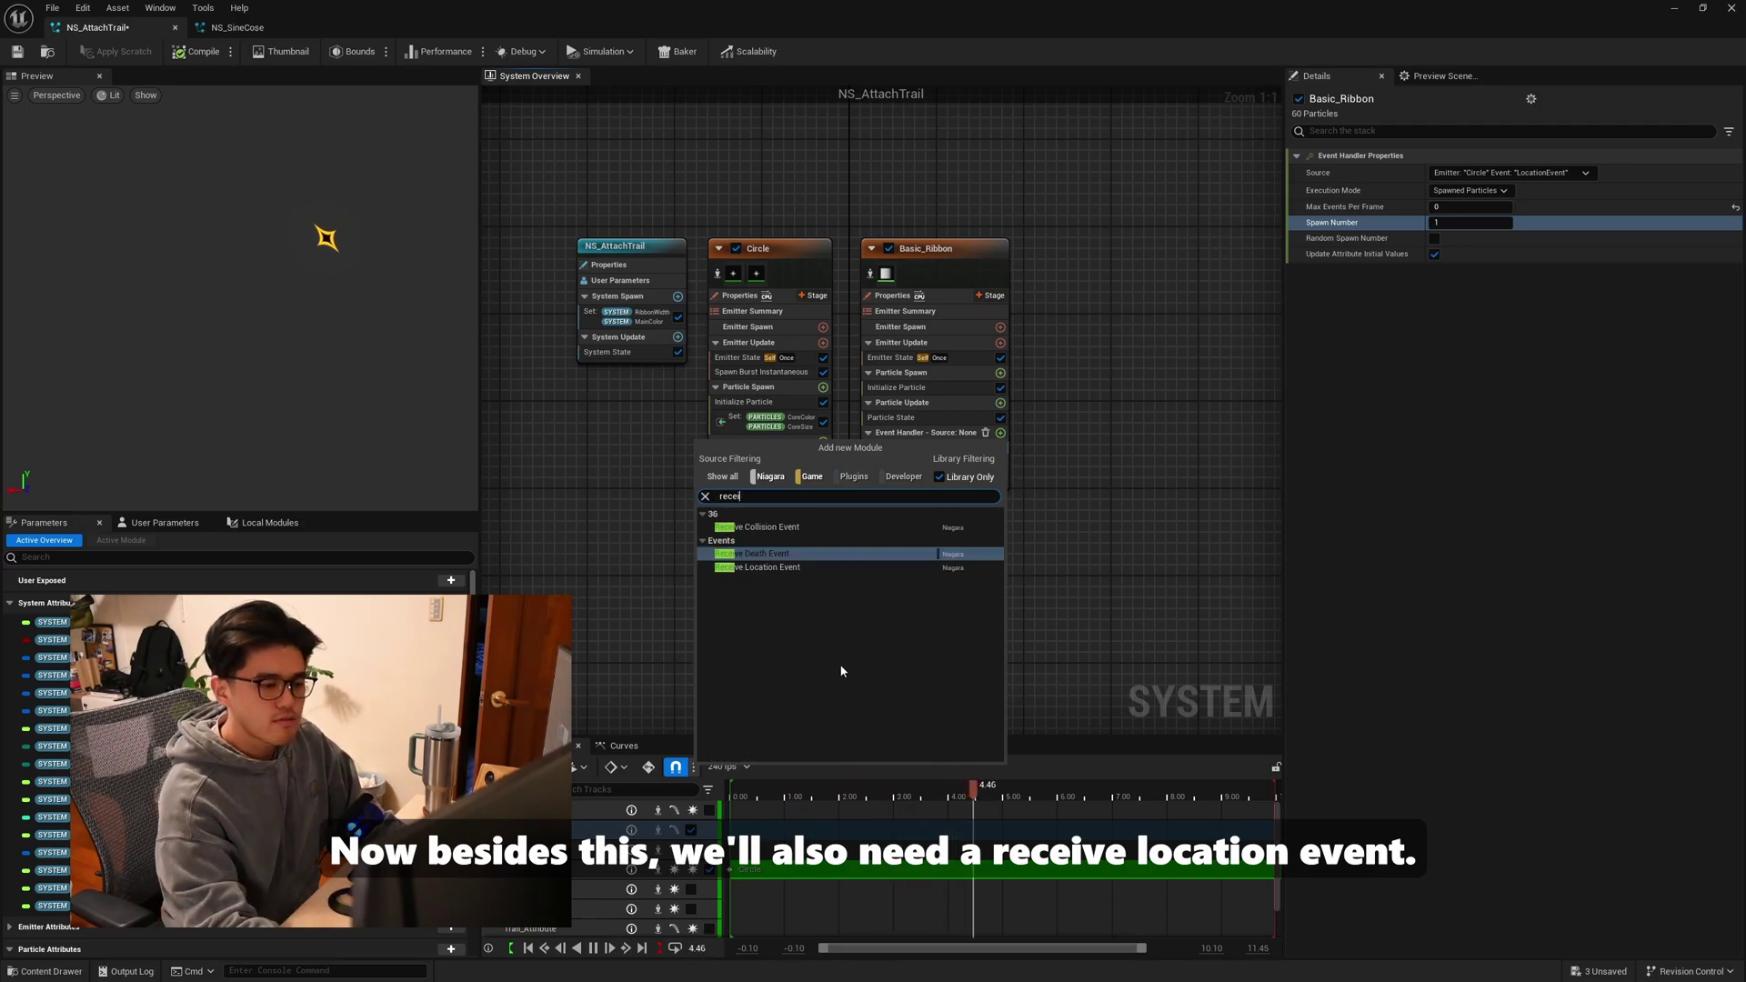
pyautogui.click(769, 567)
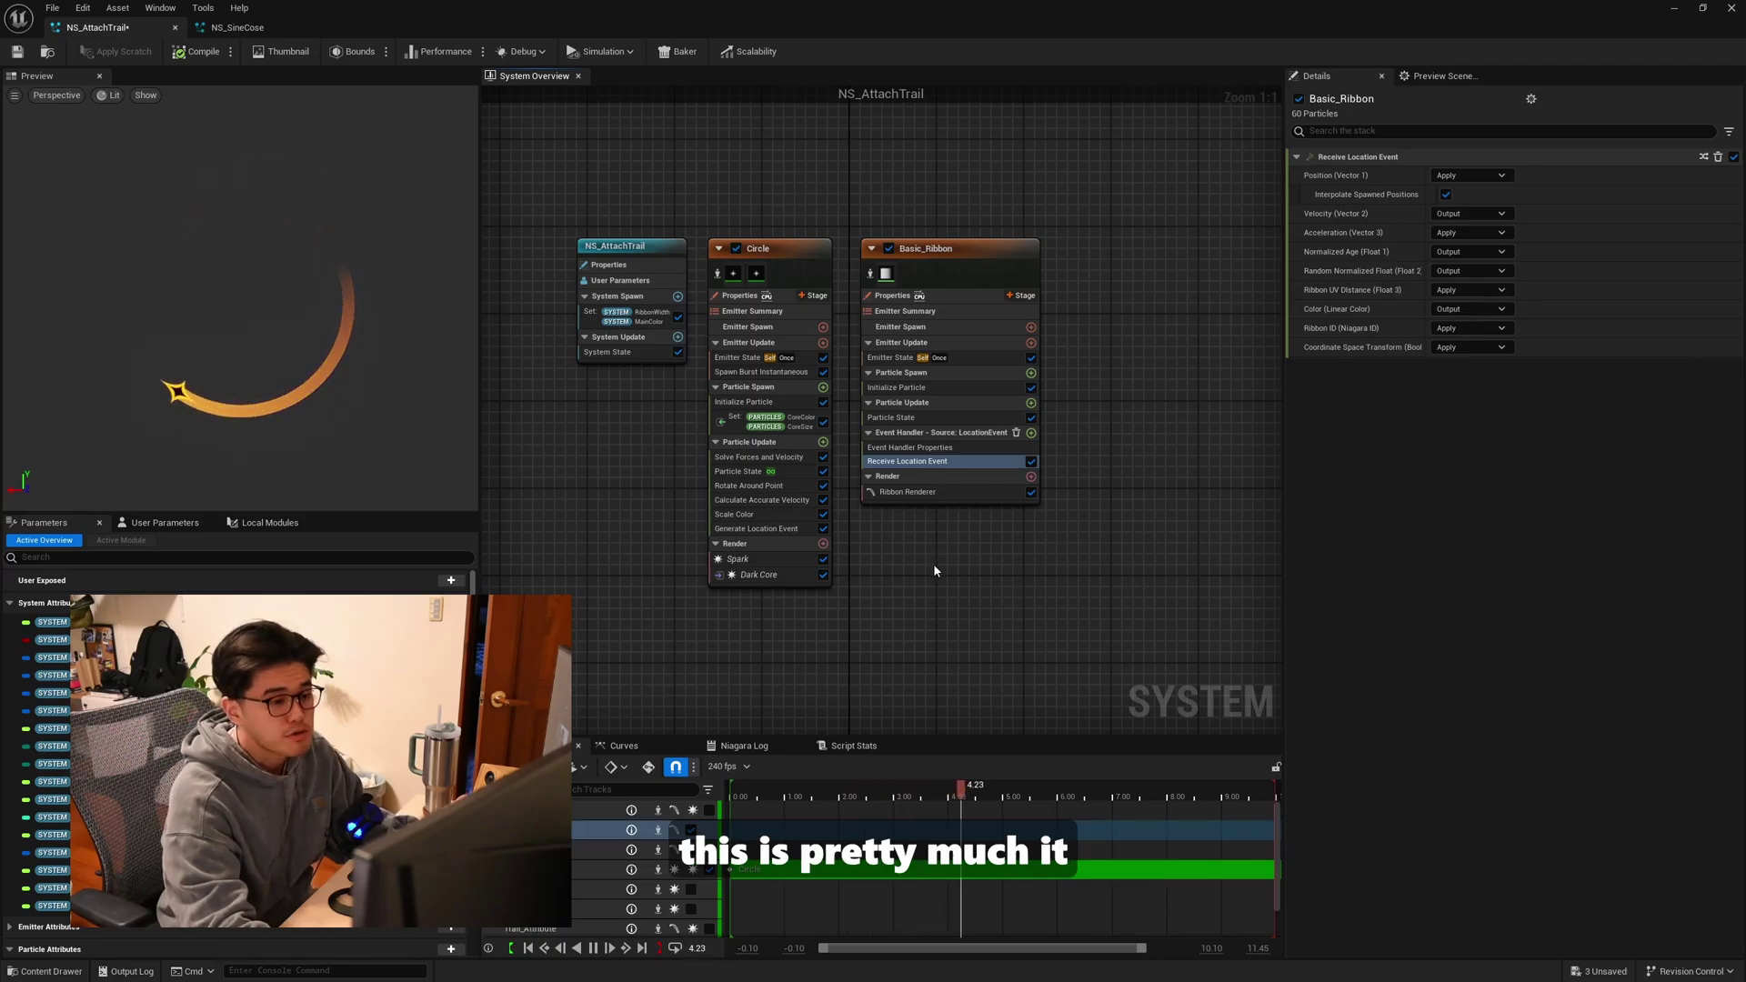
# - Add Scale Ribbon Width driven by a descending Float from Curve so the ribbon tapers
pyautogui.click(1031, 403)
pyautogui.write('scale ribbon')
pyautogui.press('Return')
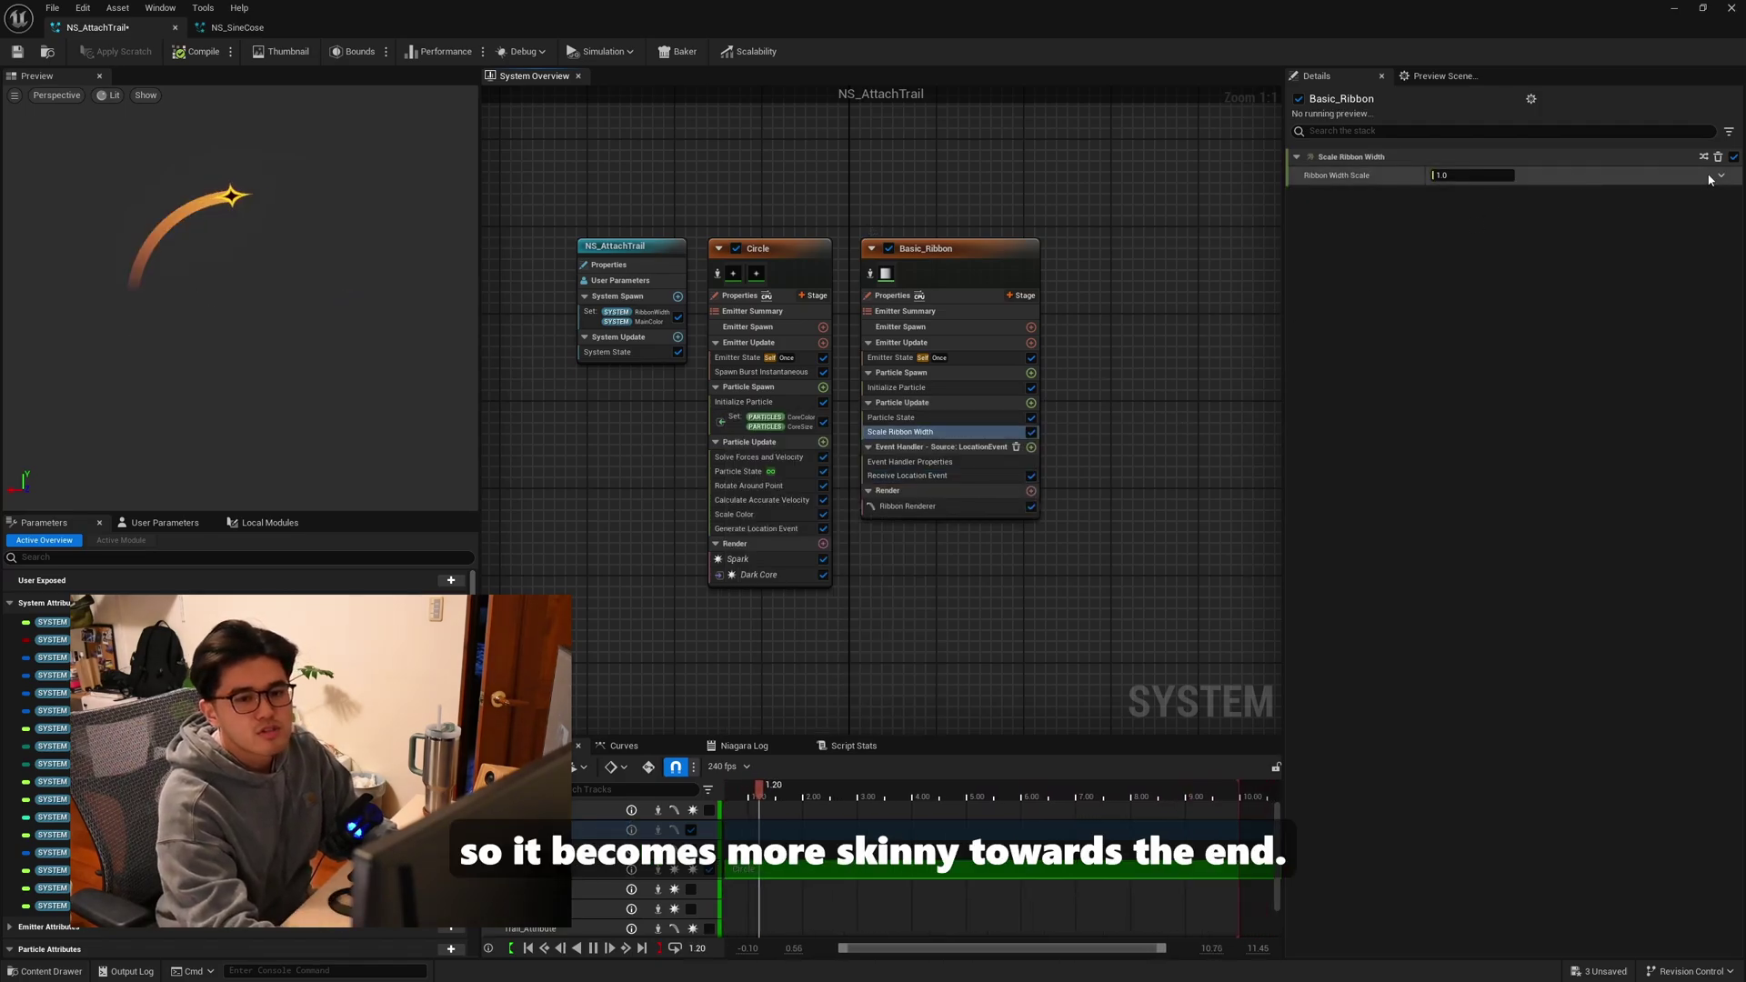
pyautogui.click(1719, 175)
pyautogui.write('curve')
pyautogui.click(1655, 263)
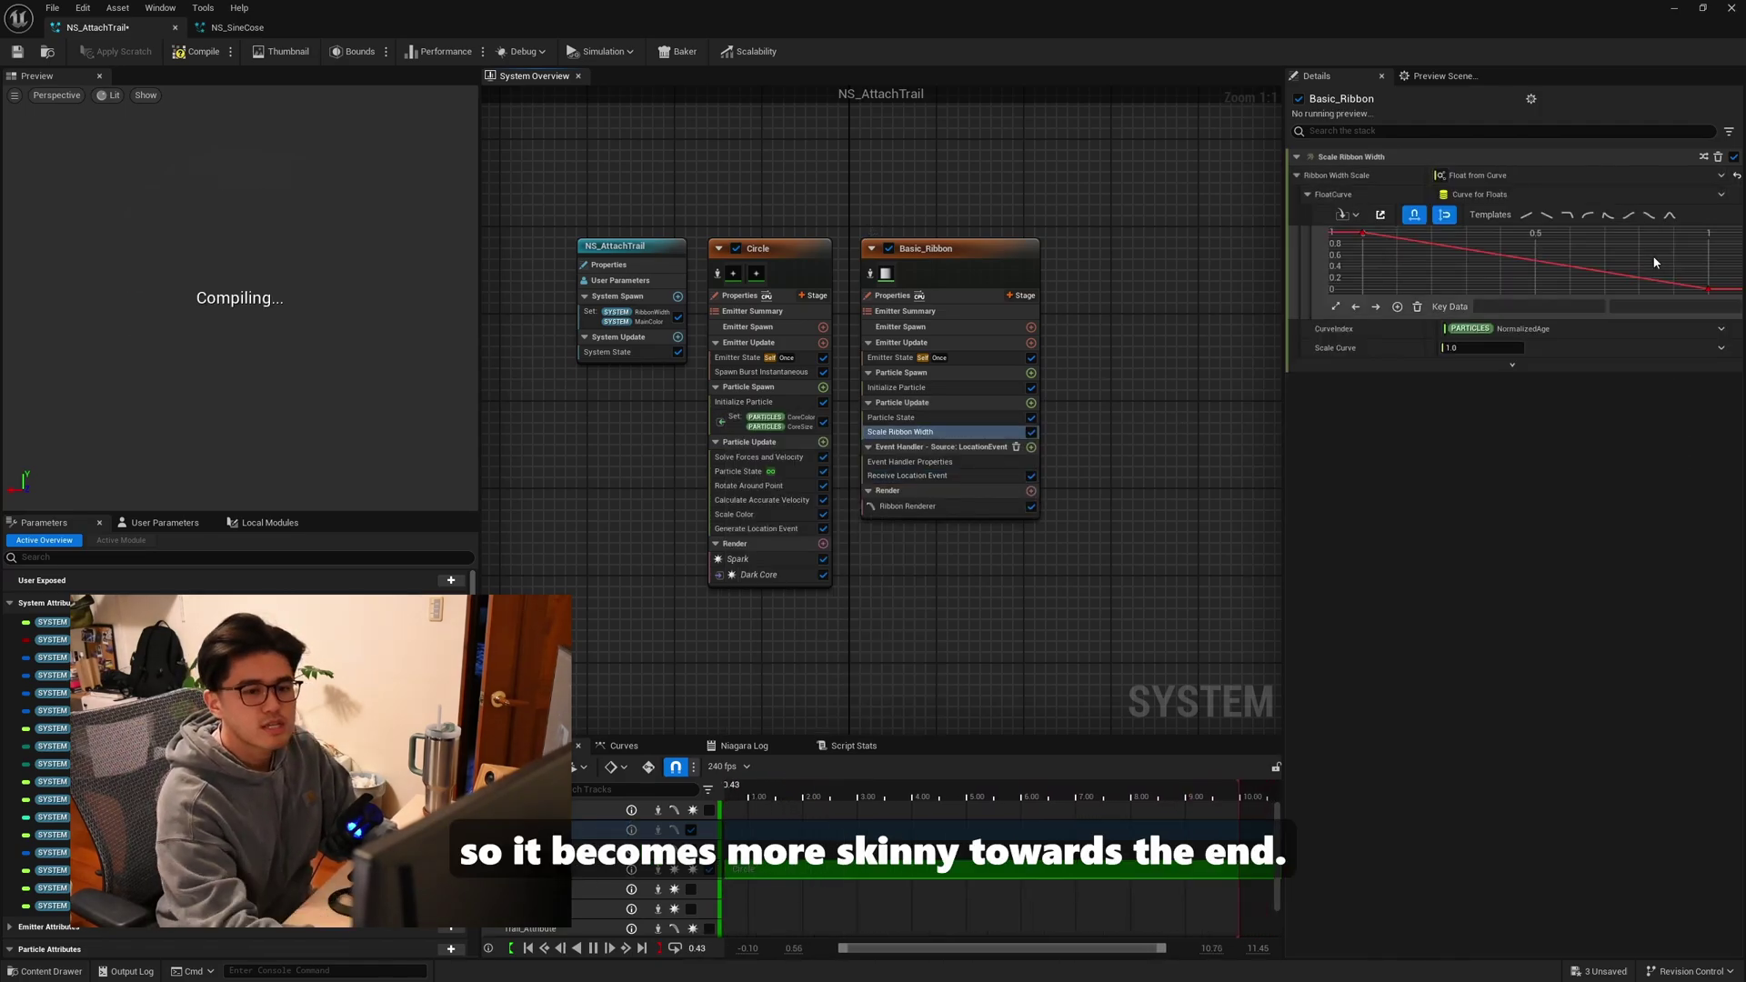
pyautogui.click(1646, 218)
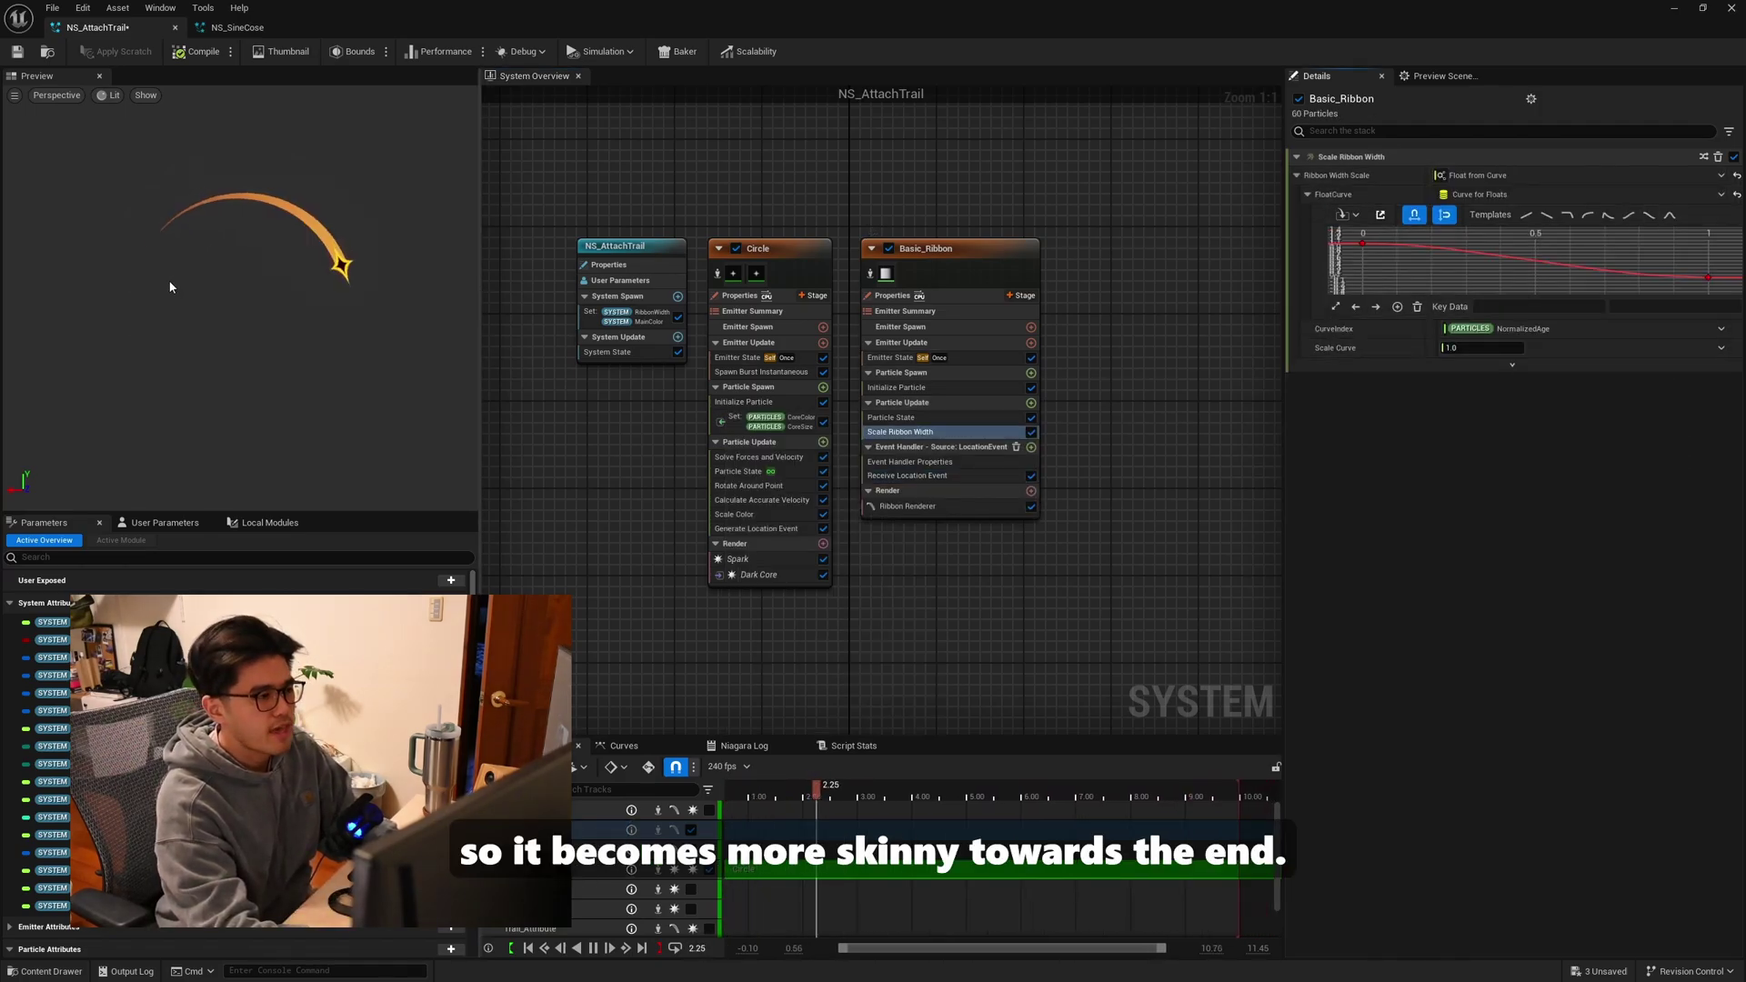
# - Add Scale Color with its Scale Alpha driven by a Float from Curve
pyautogui.click(1031, 403)
pyautogui.write('scale')
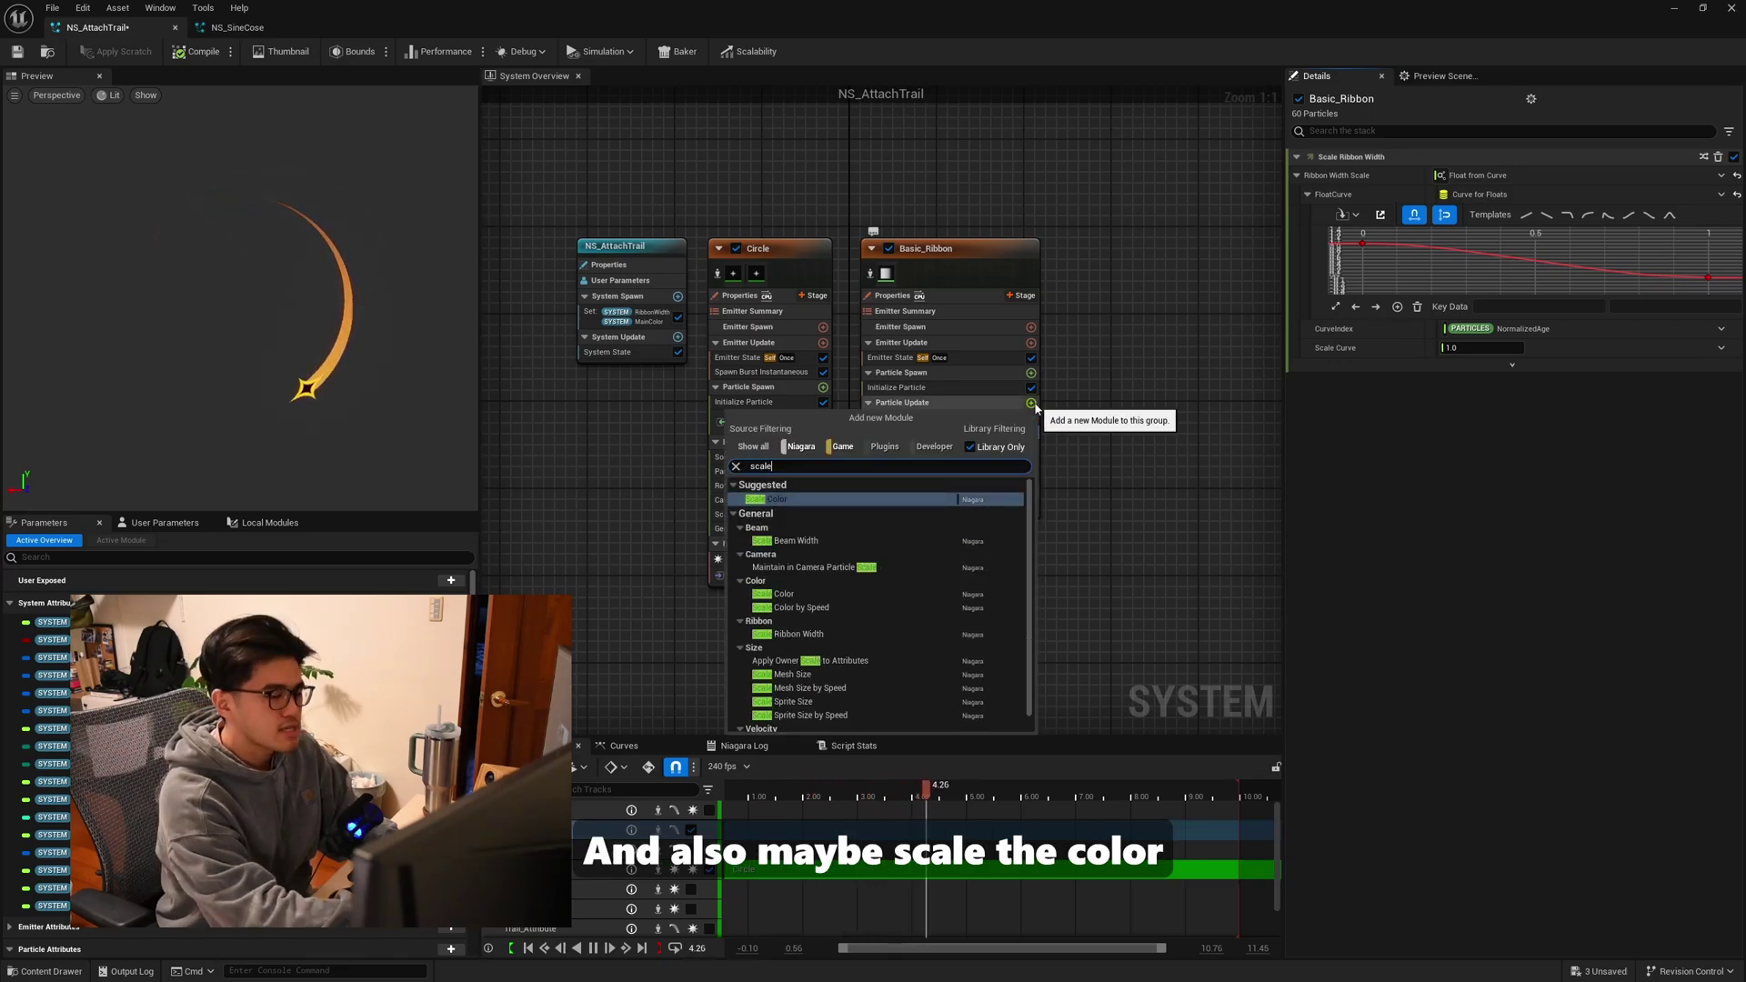
pyautogui.press('Return')
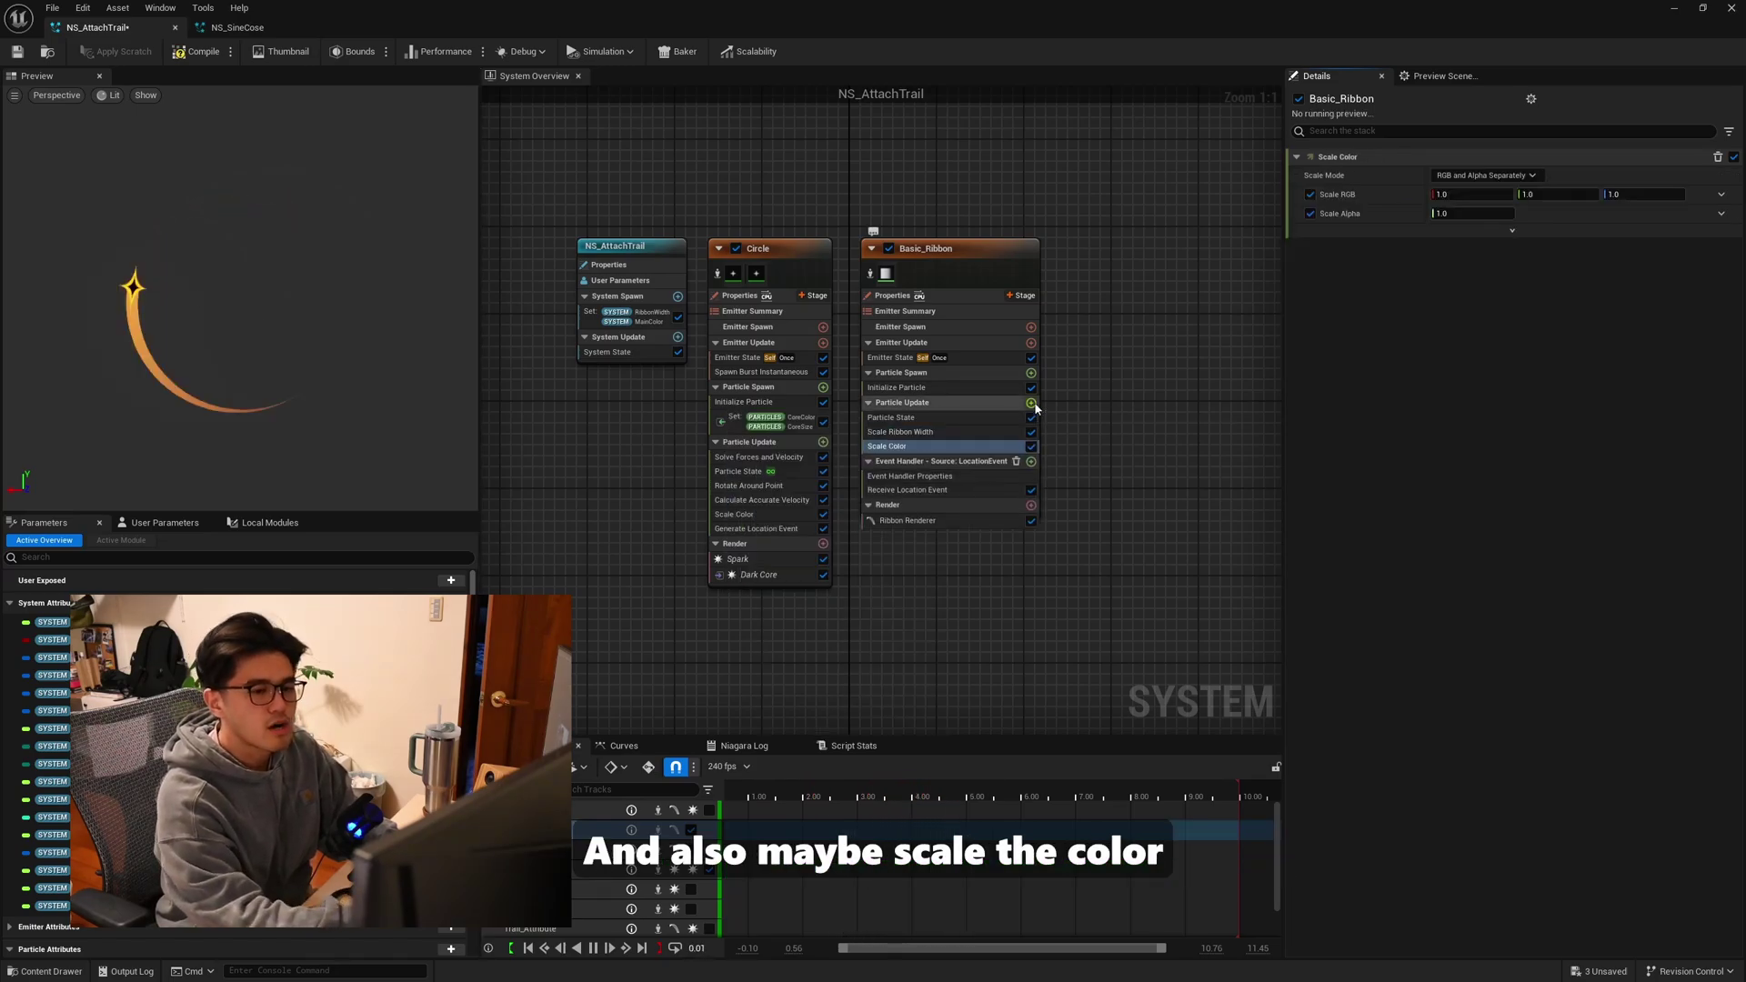
pyautogui.click(1721, 213)
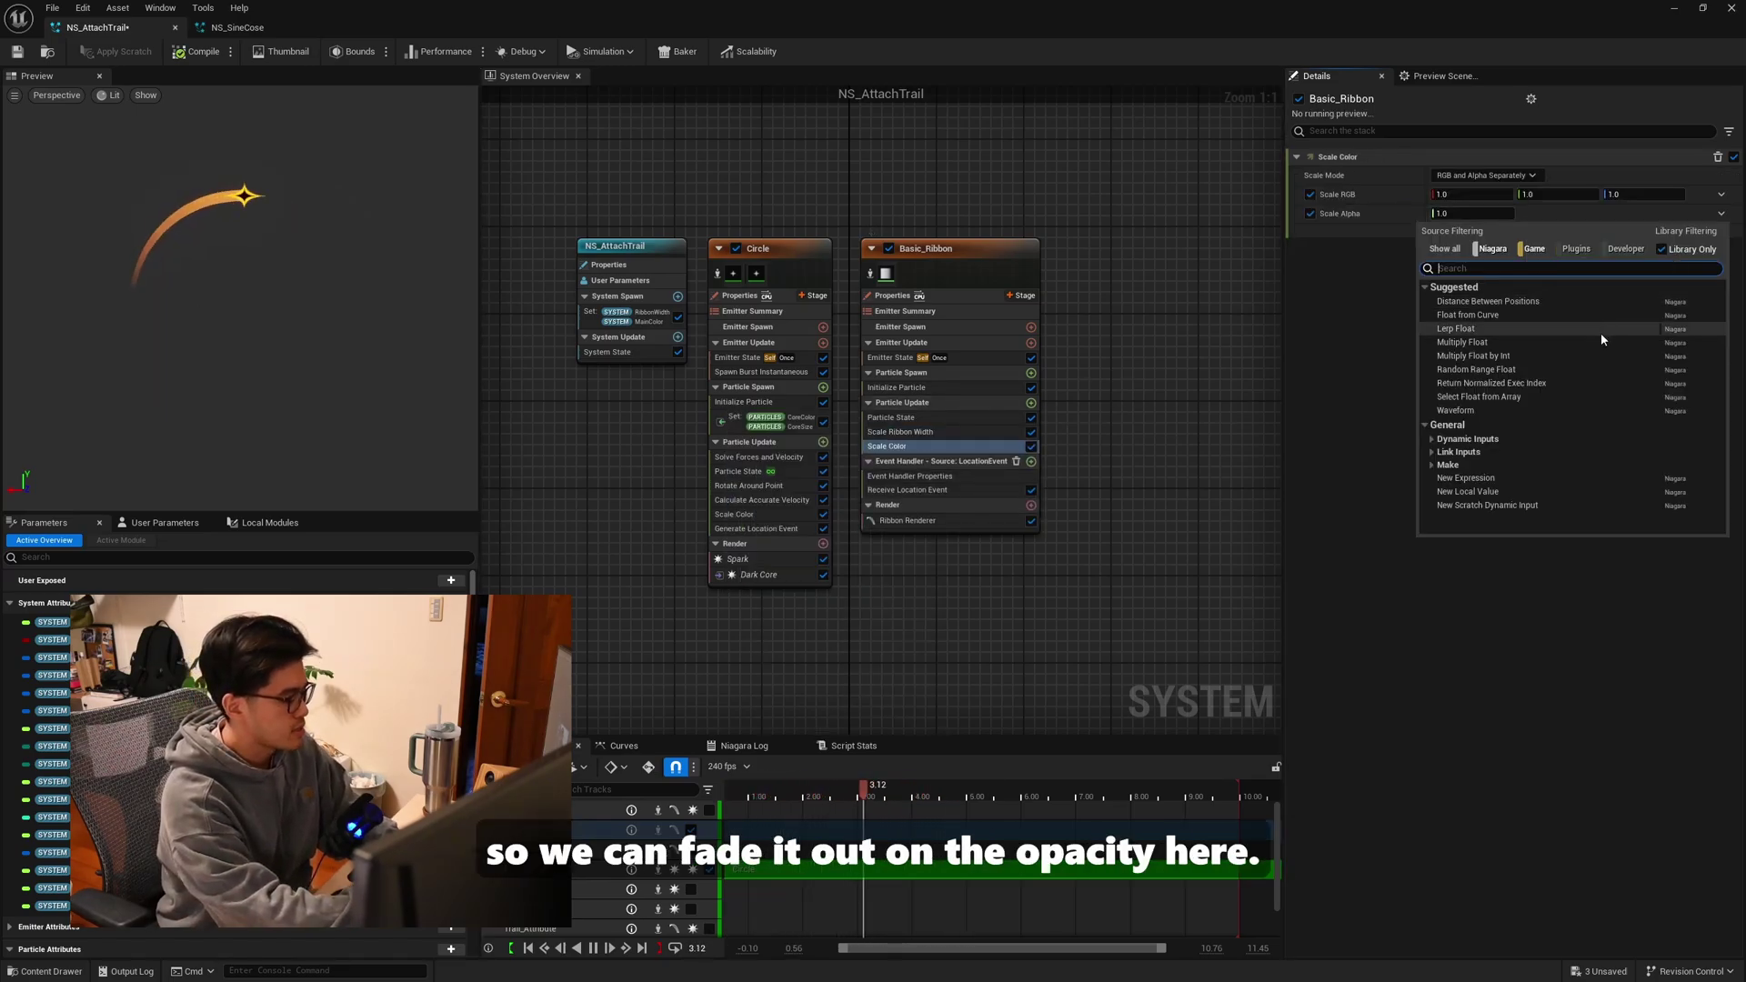
pyautogui.write('curve')
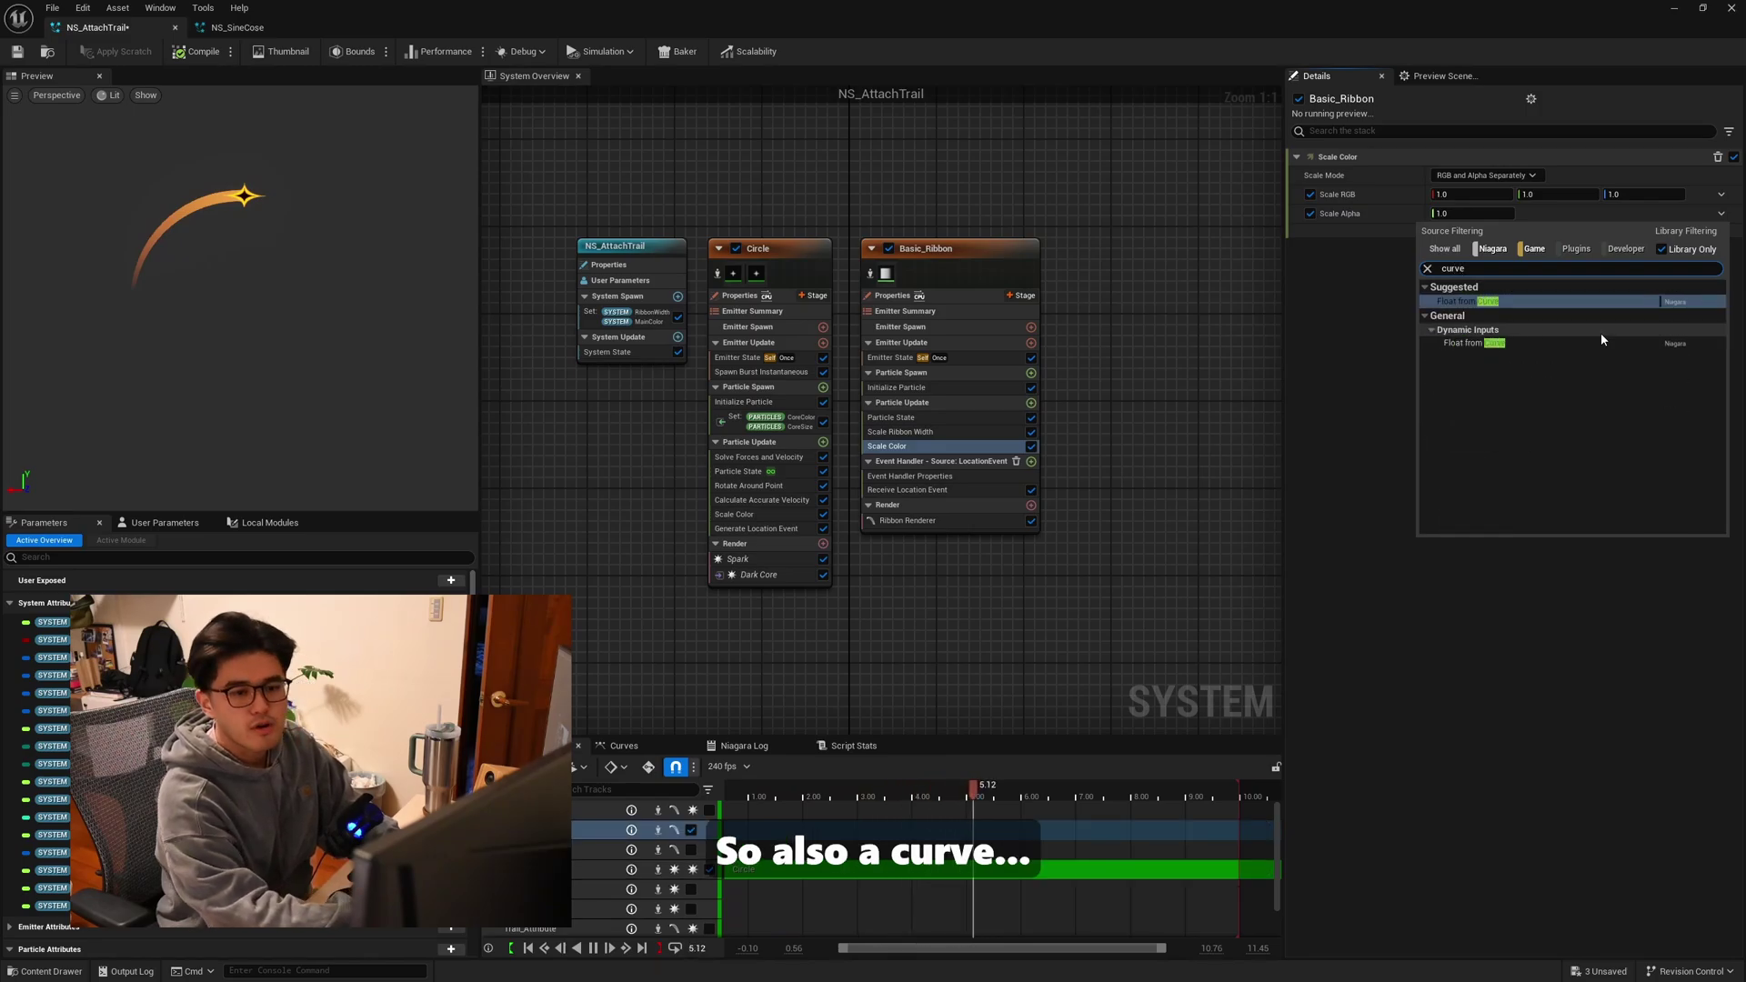
pyautogui.click(1600, 334)
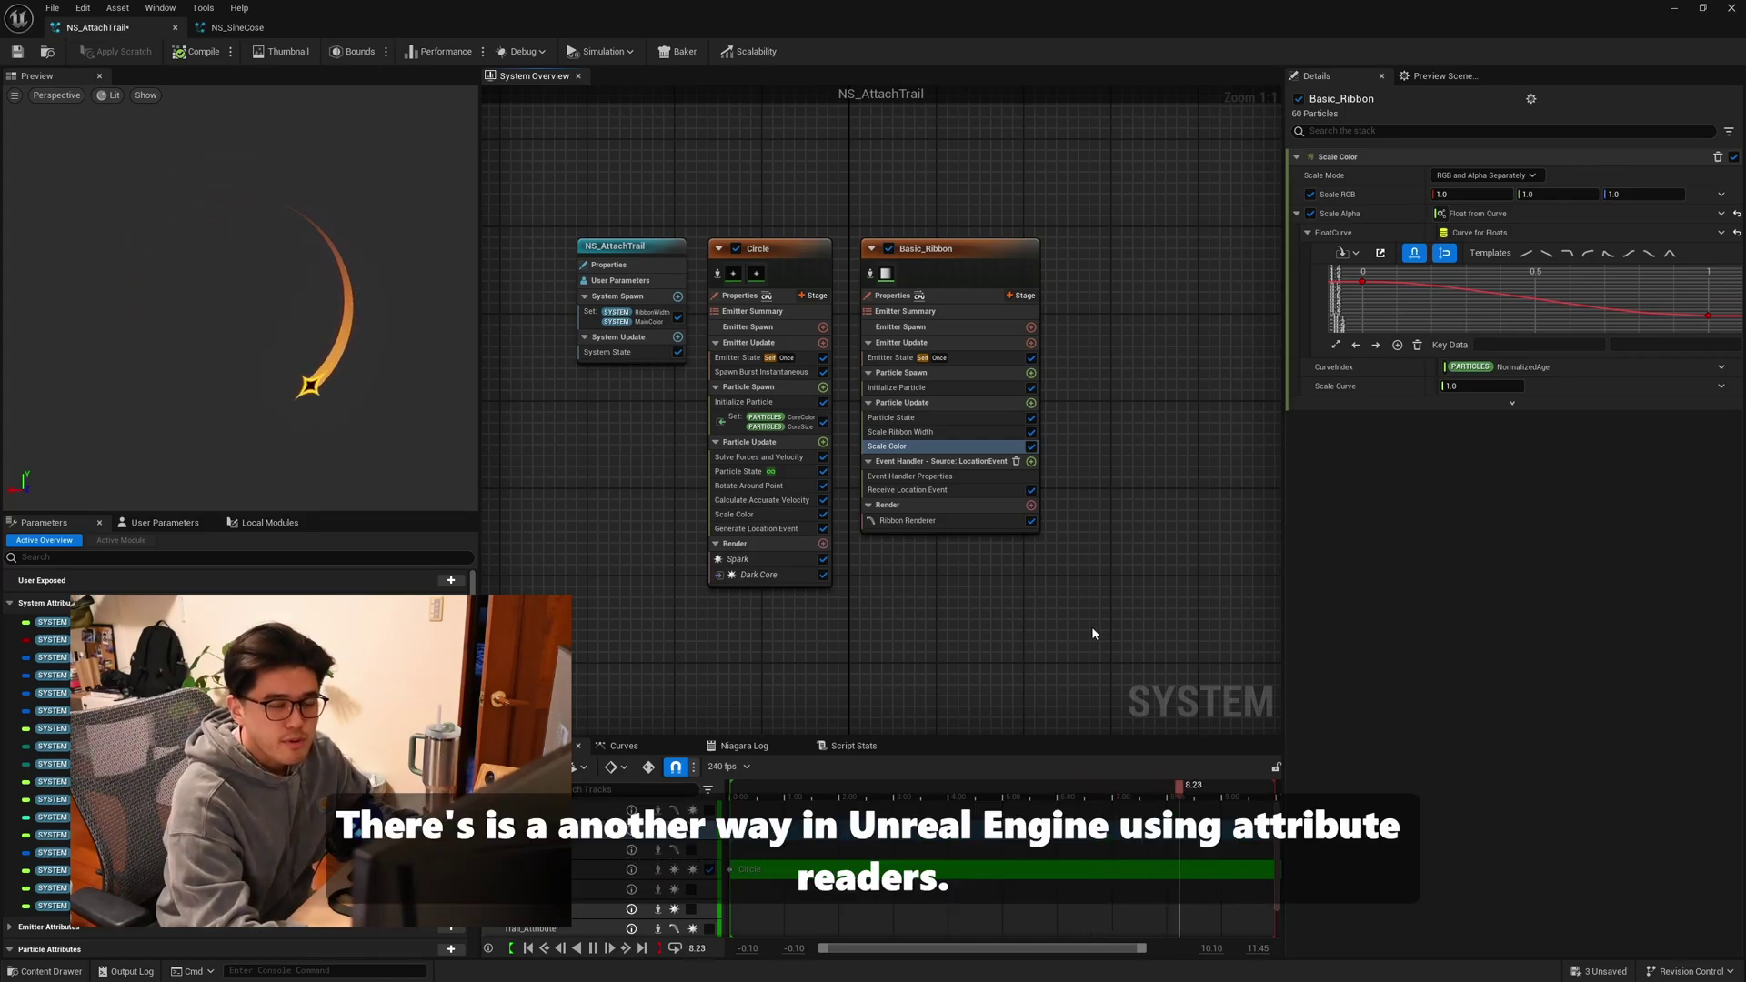
# - Duplicate Basic_Ribbon, disable the original, and remove the event handler from Basic_Ribbon001
pyautogui.click(997, 247)
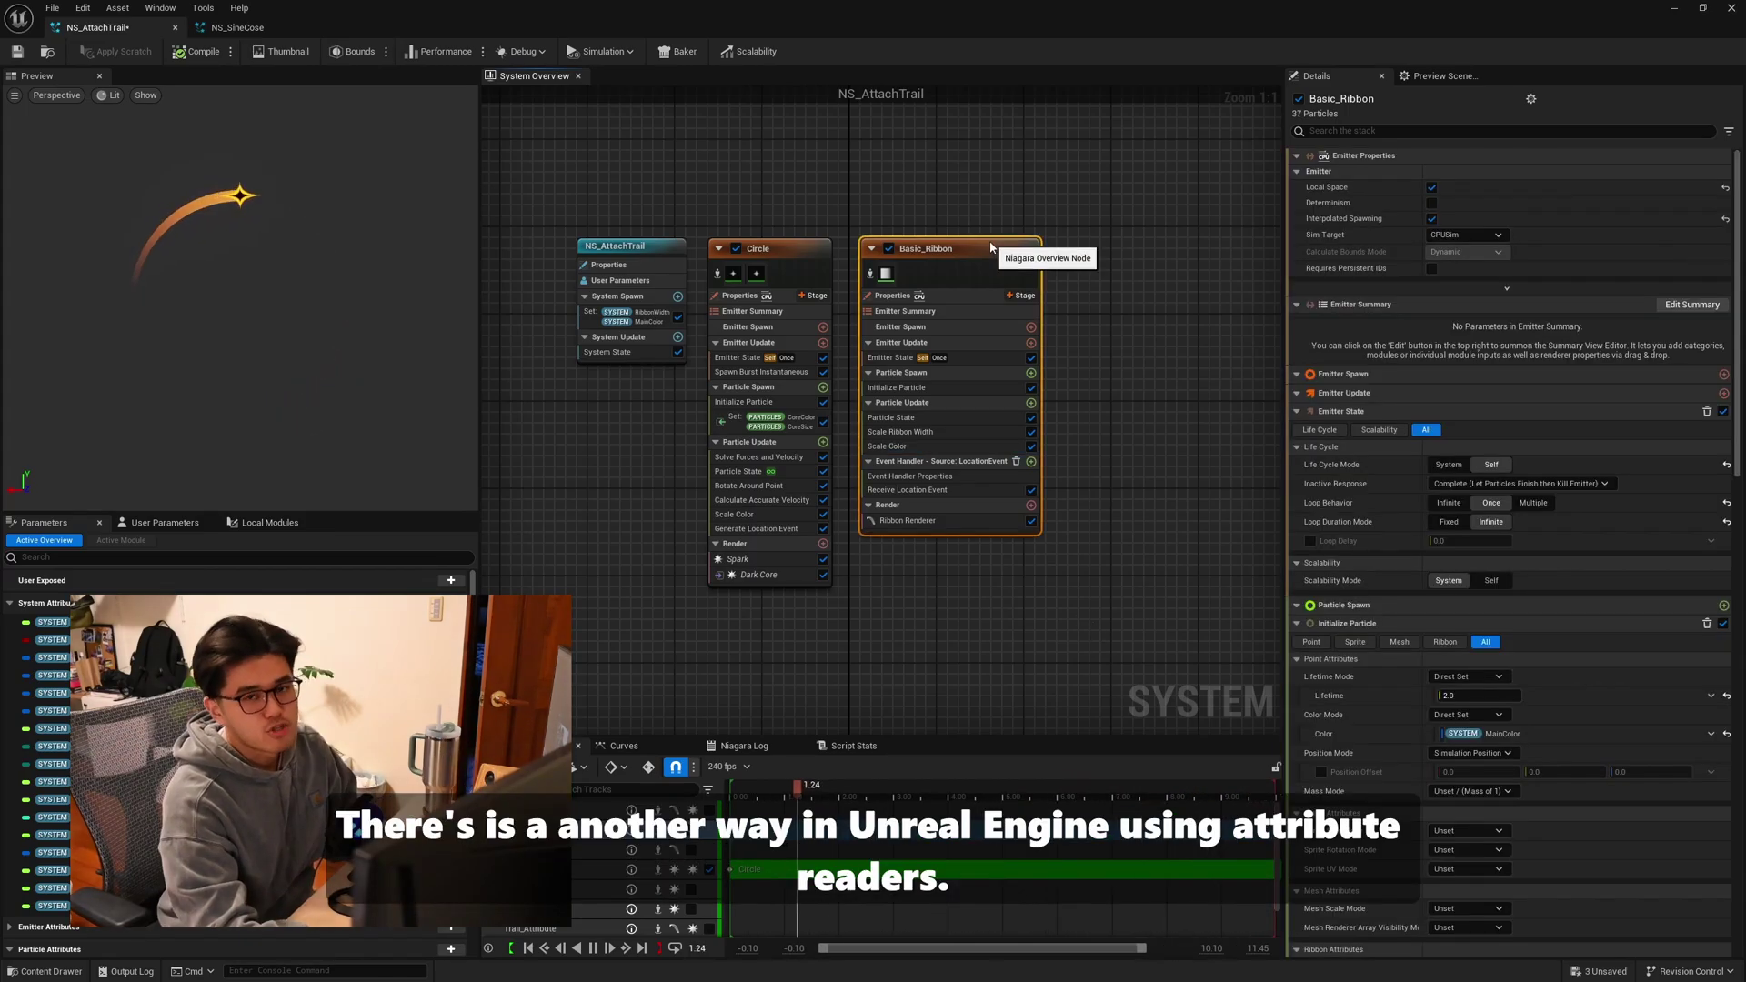
pyautogui.moveTo(1134, 275); pyautogui.dragTo(1017, 293, button='right')
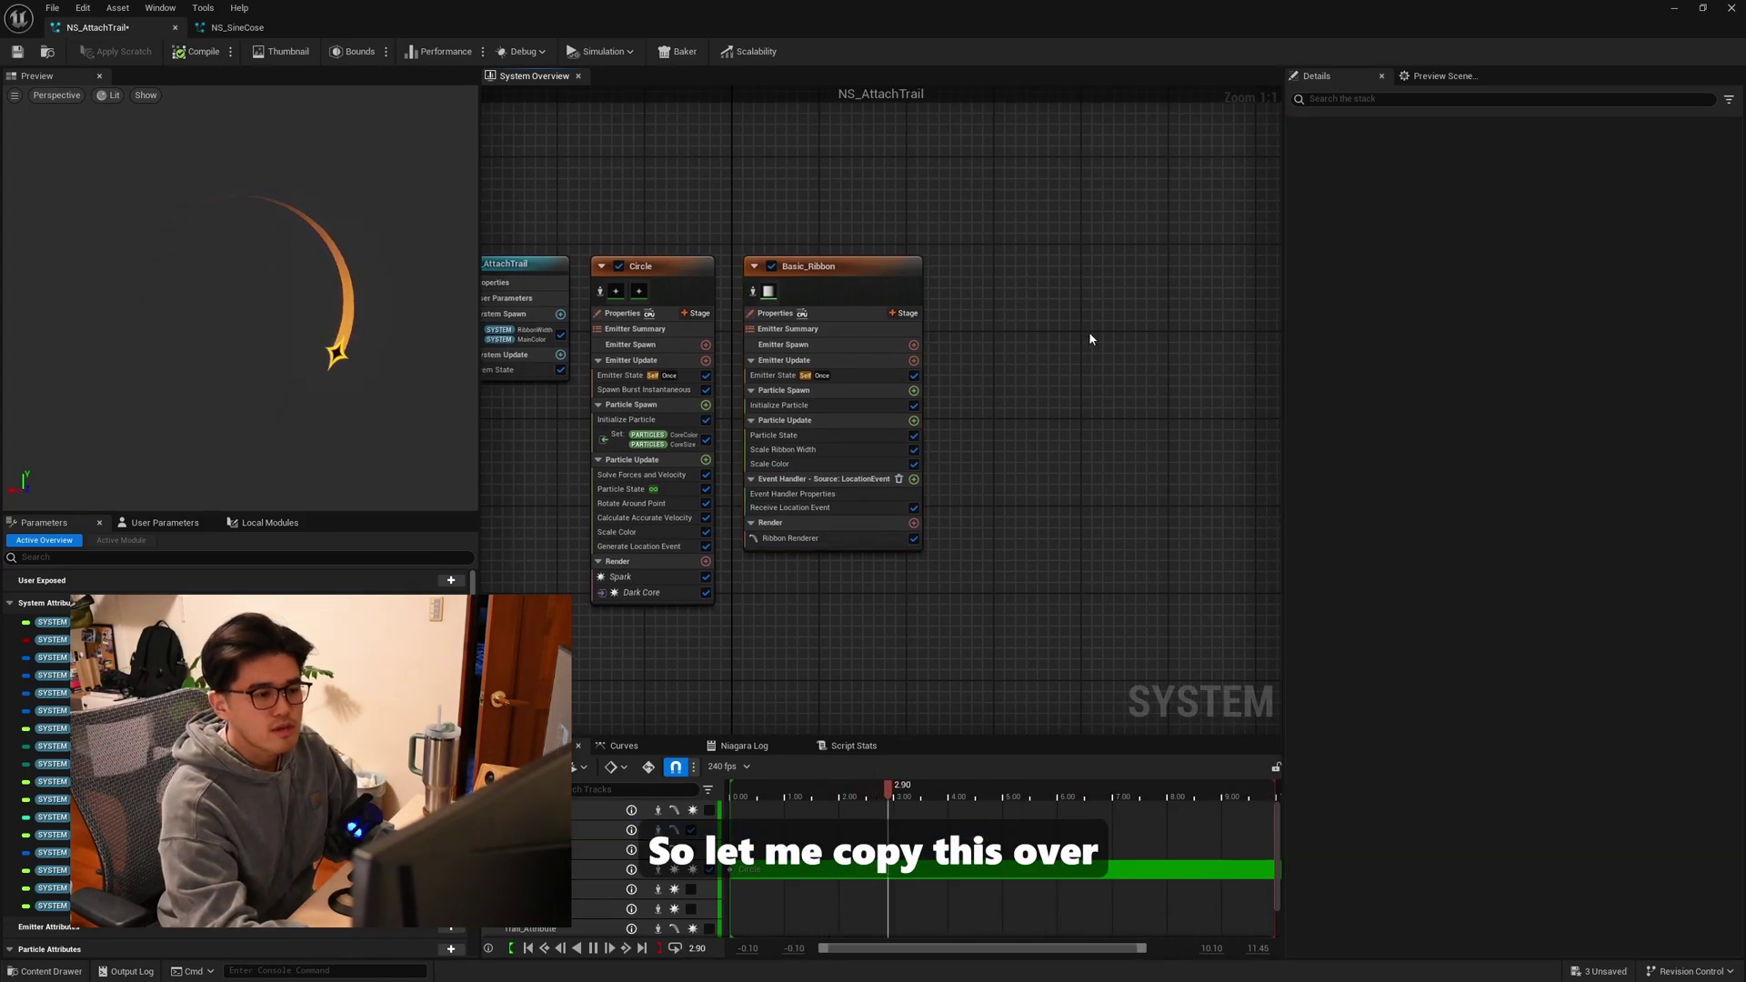
pyautogui.hotkey('ctrl', 'v')
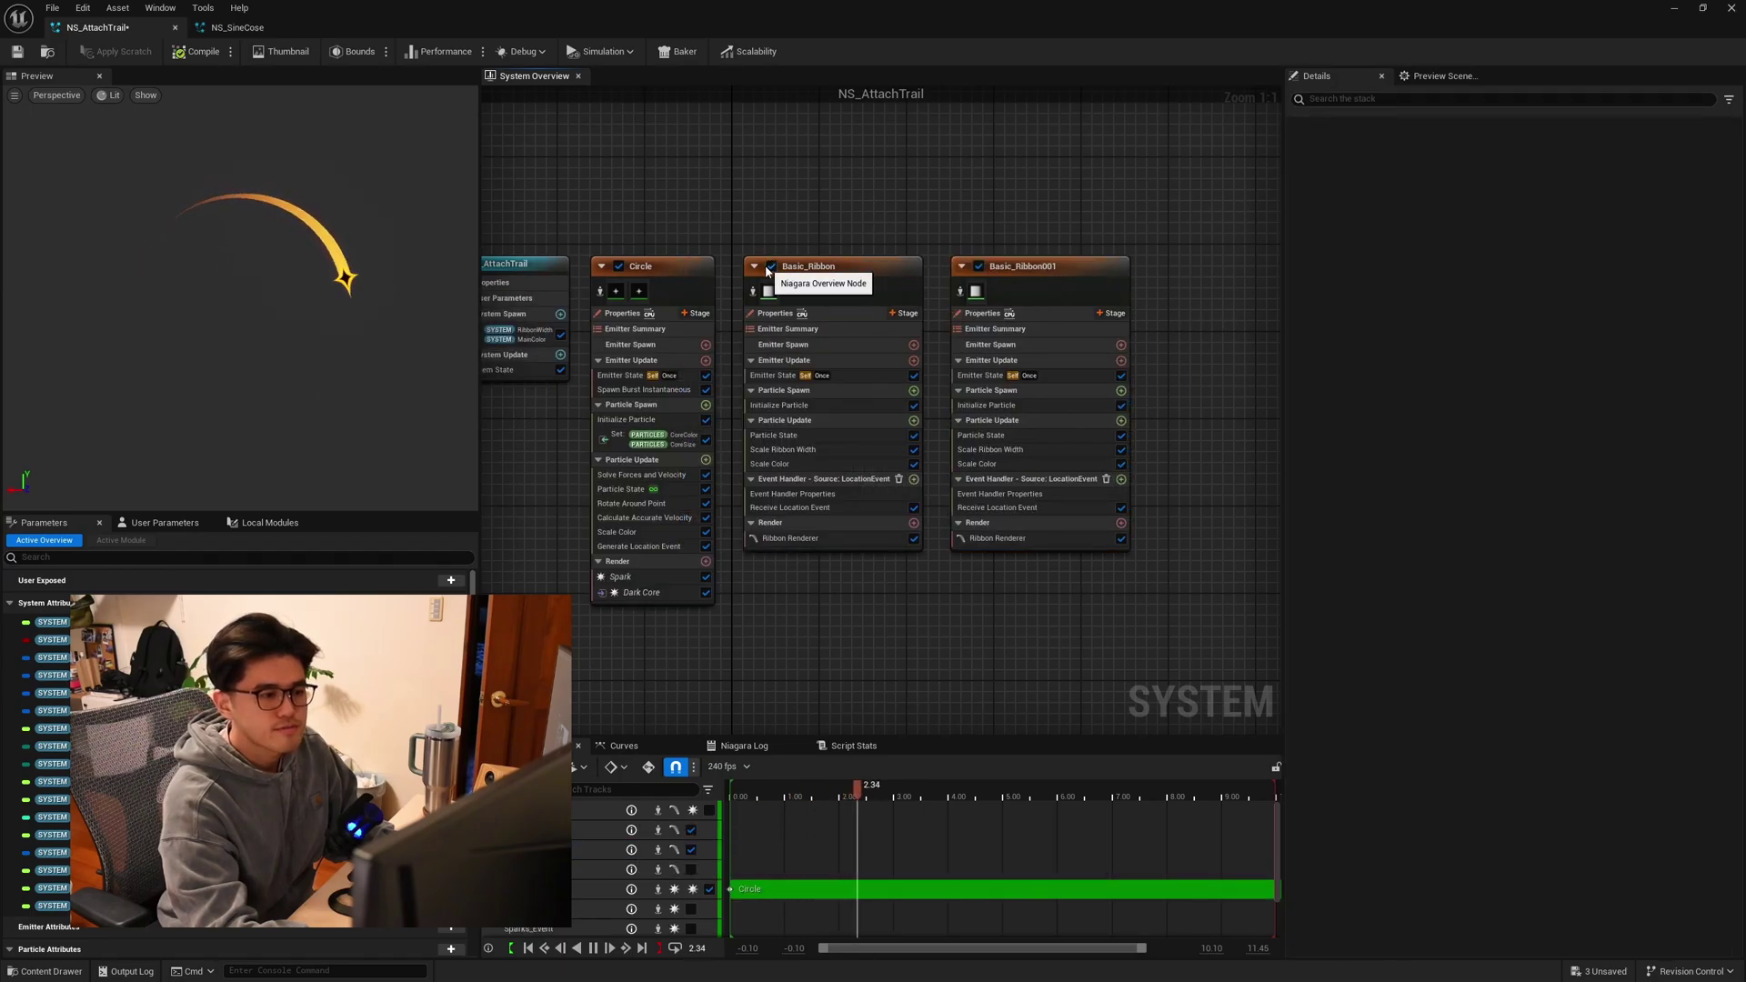
pyautogui.click(771, 266)
pyautogui.click(1073, 265)
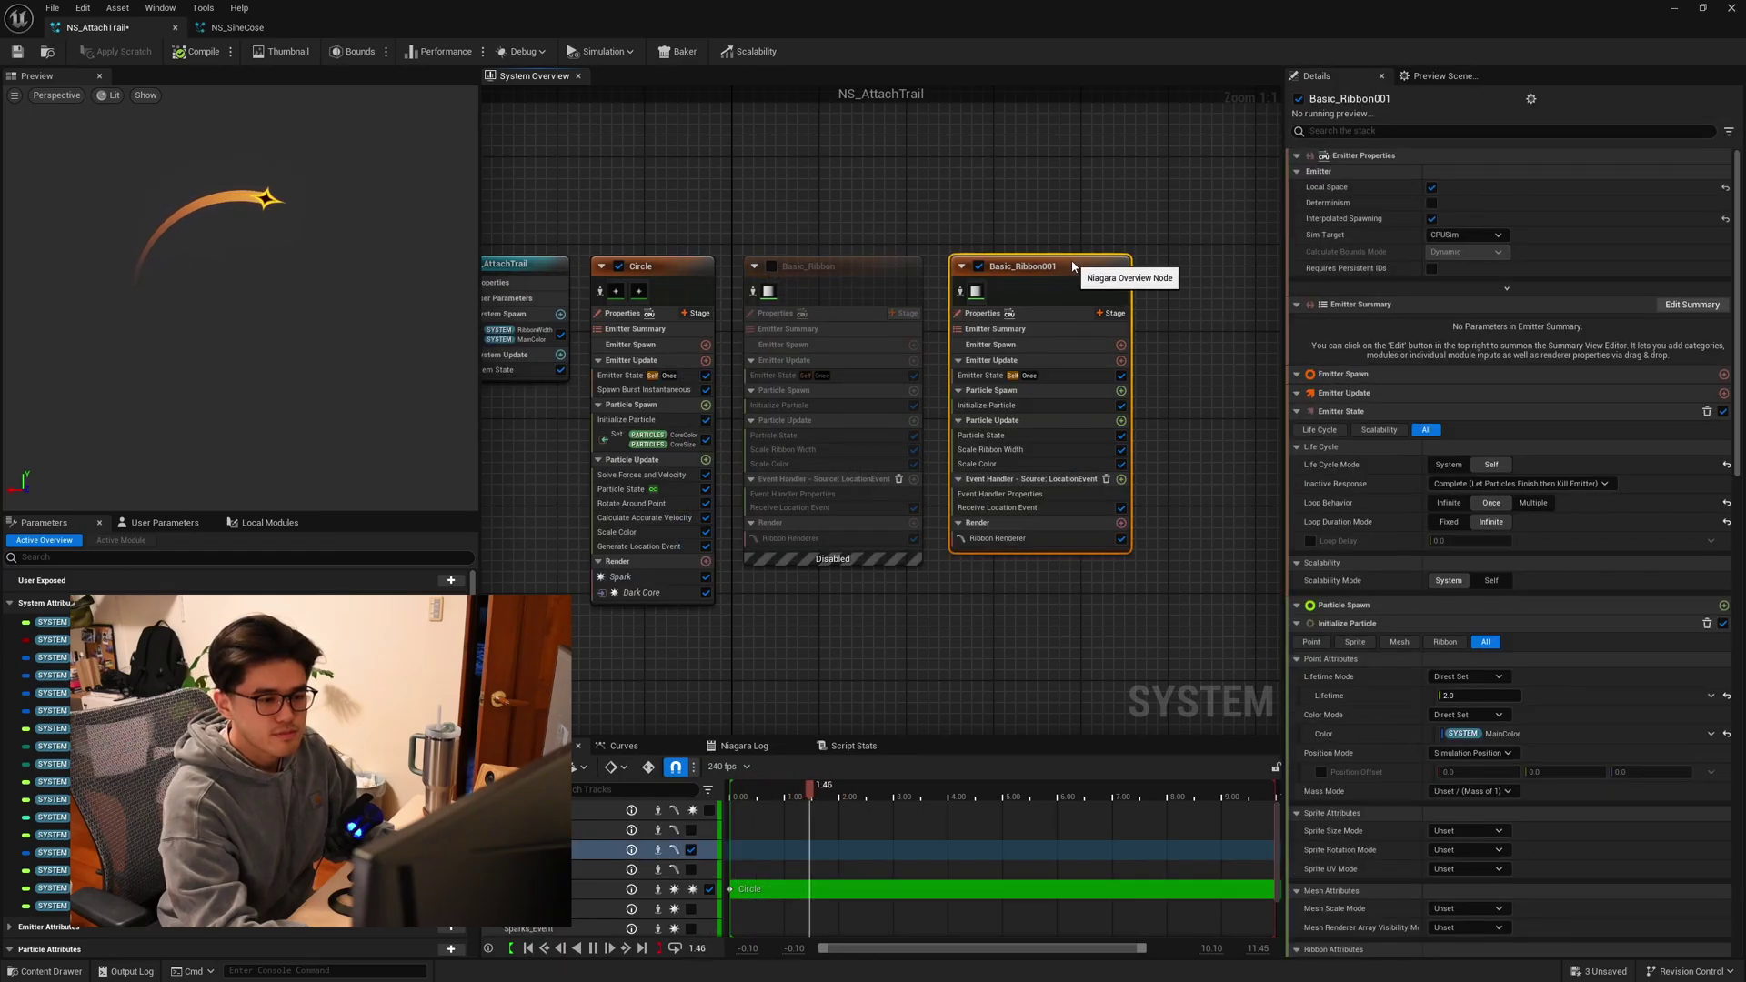
pyautogui.click(1106, 479)
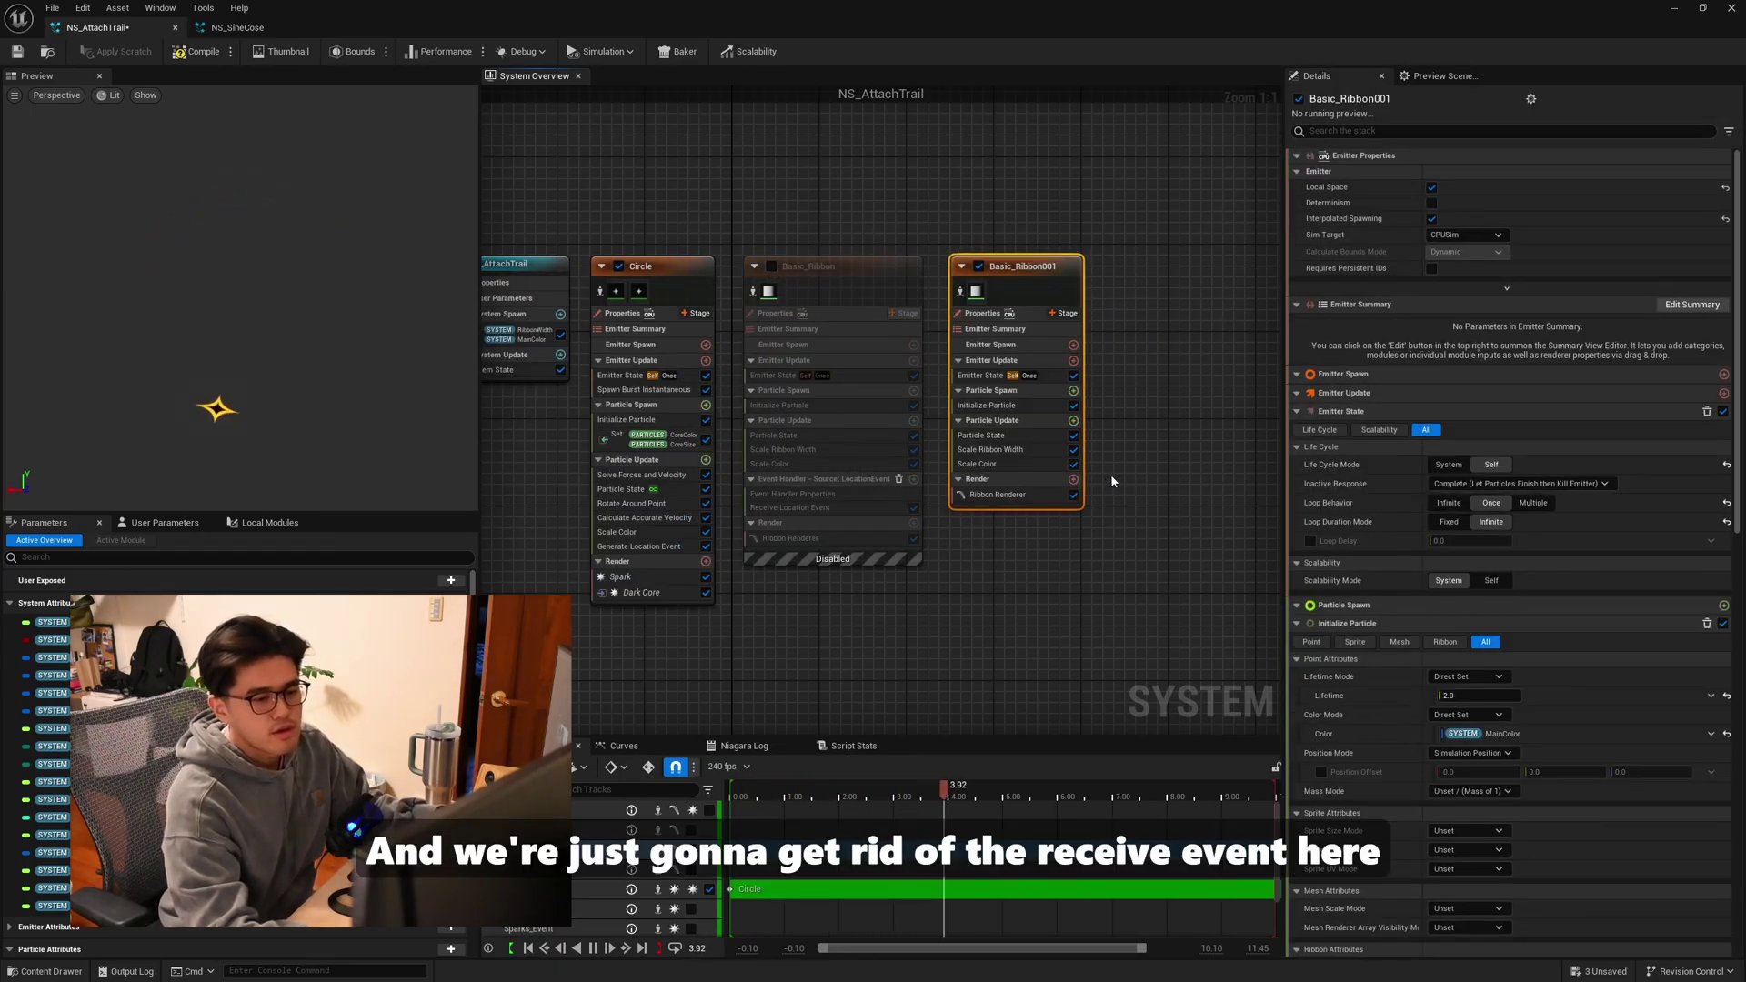
pyautogui.click(1112, 475)
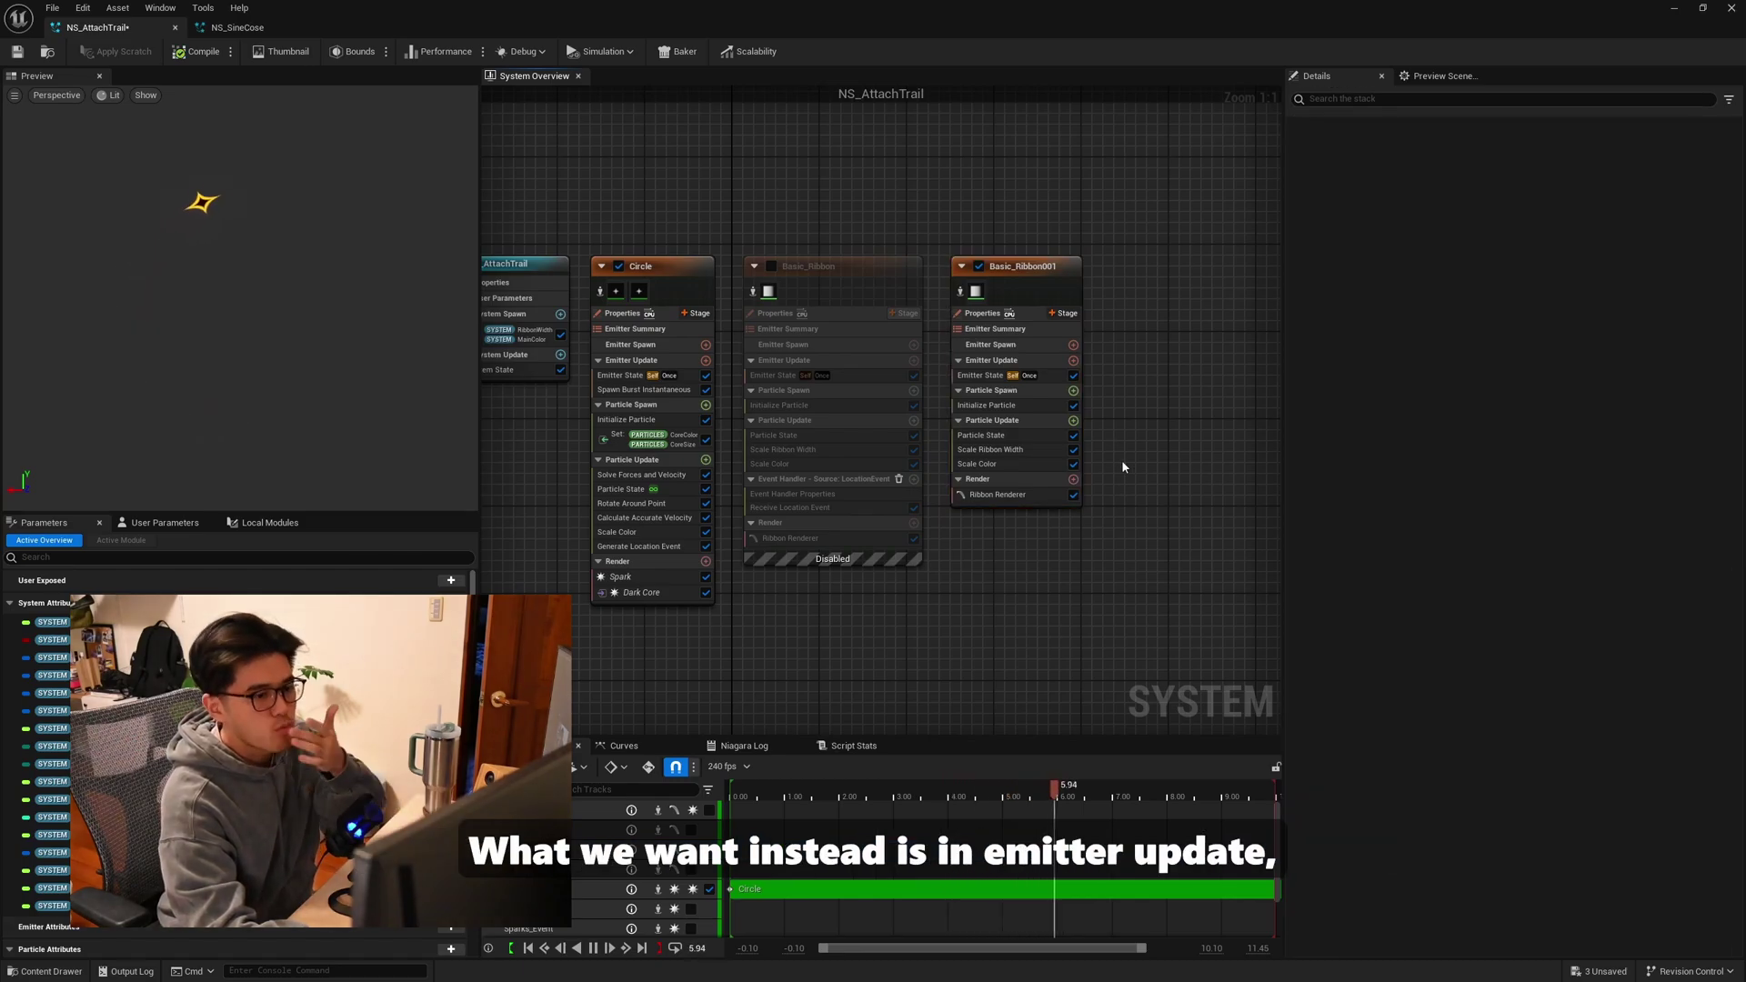
# - Add Spawn Particles from Other Emitter to the copy, fixing Sample Particles and Solve Forces dependencies
pyautogui.click(1073, 360)
pyautogui.write('spawn')
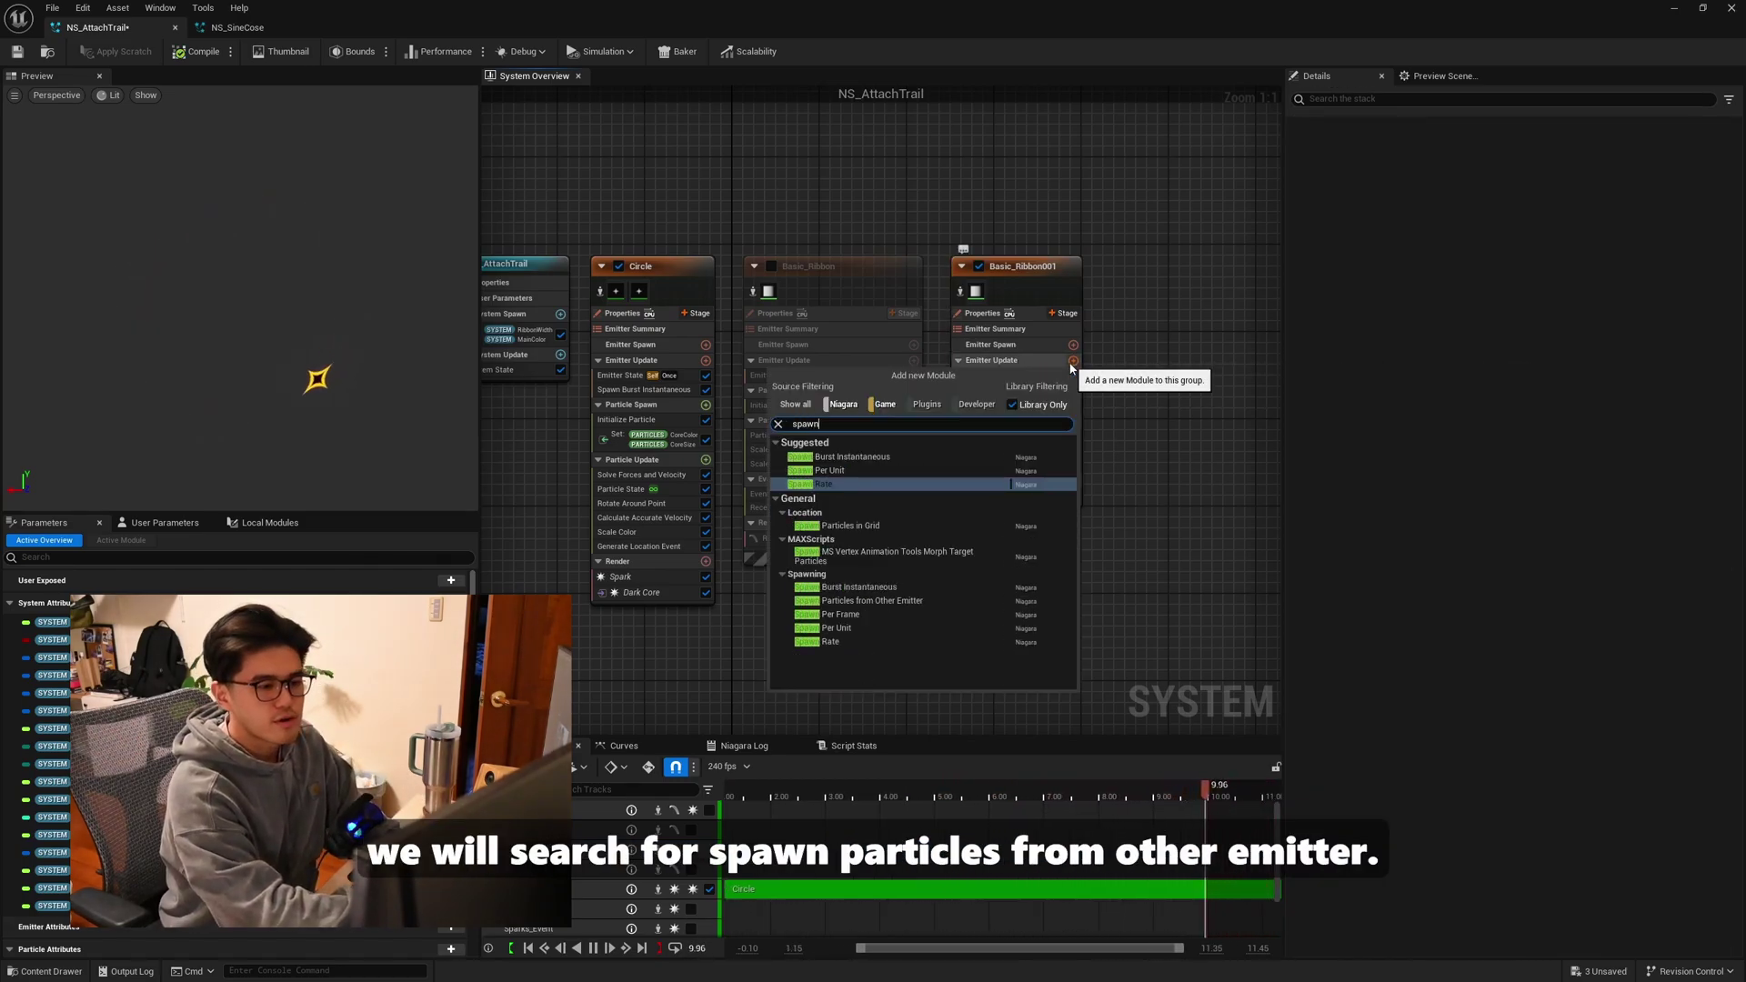
pyautogui.click(872, 601)
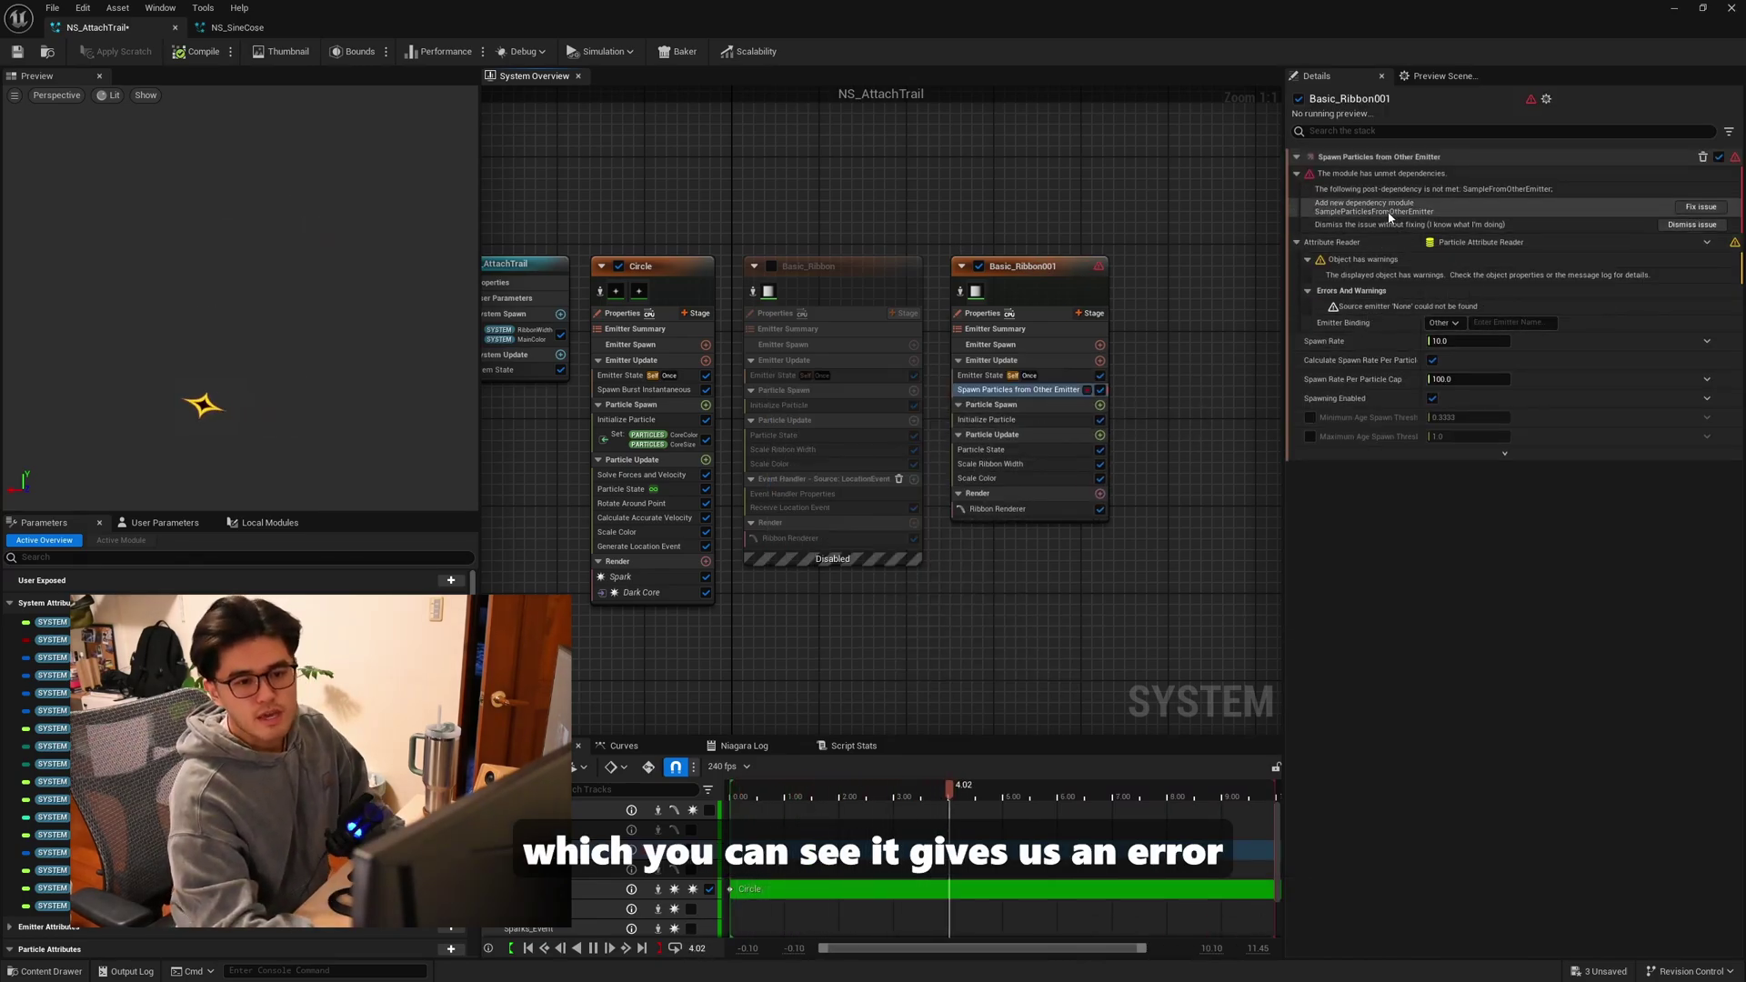
pyautogui.click(1693, 208)
pyautogui.click(1014, 419)
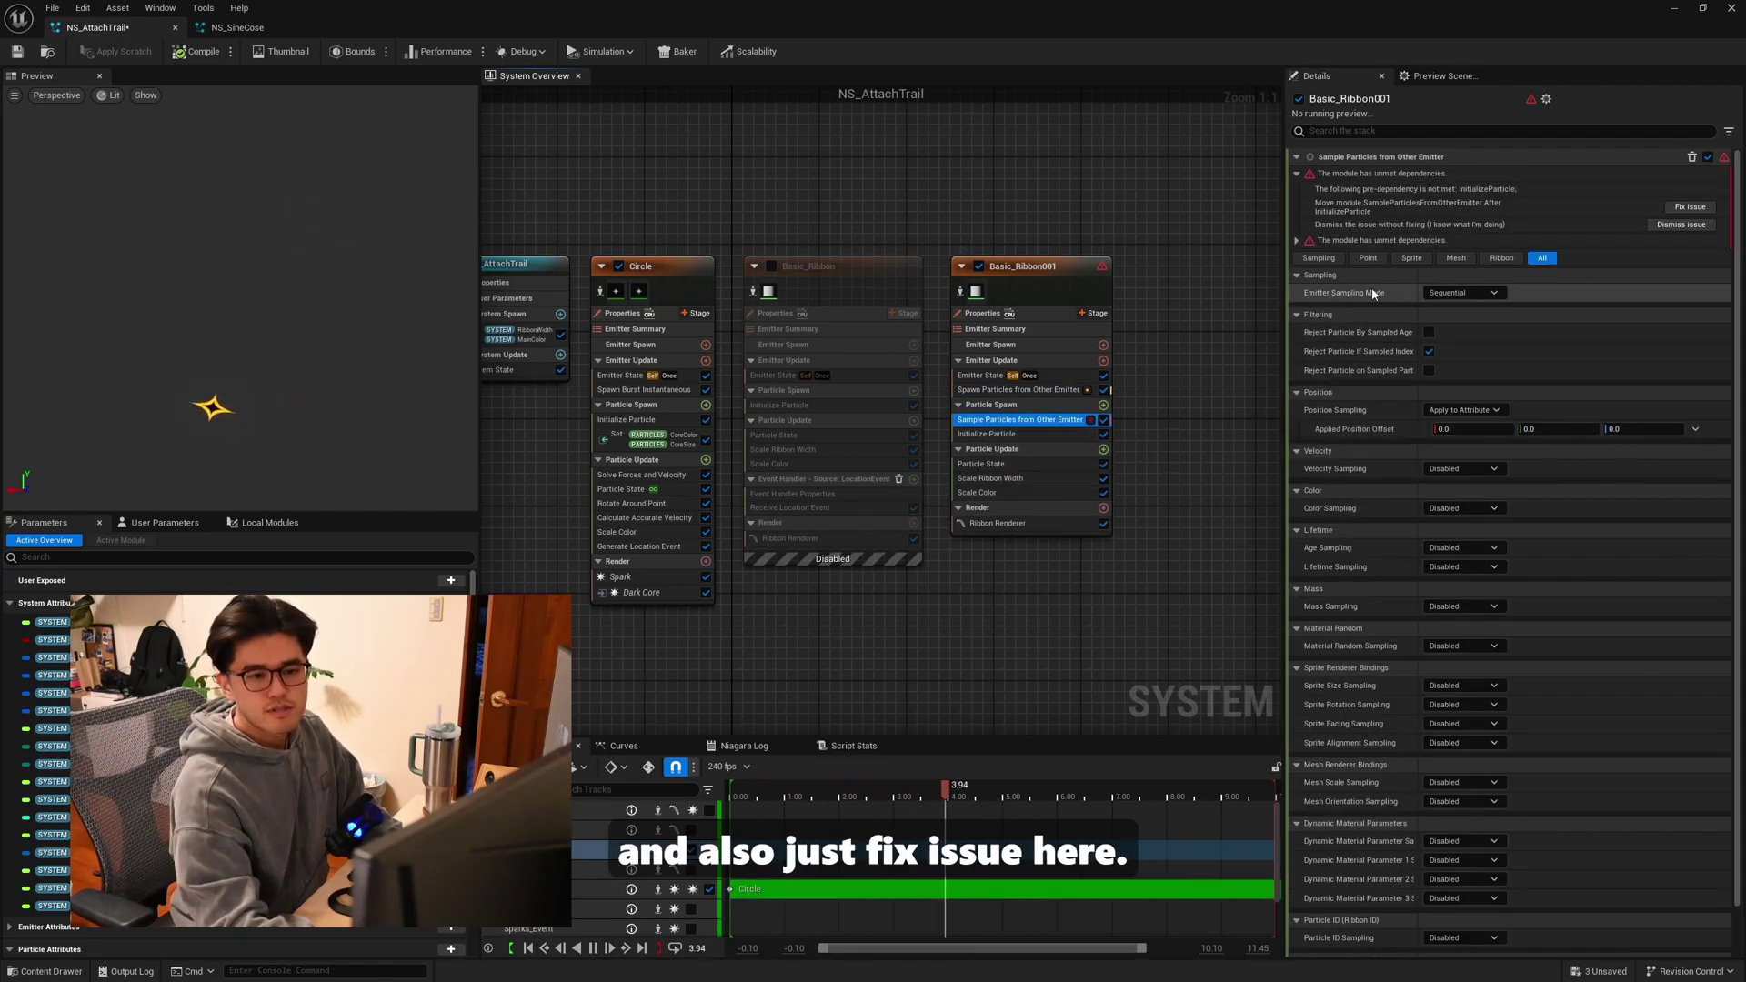
pyautogui.click(1368, 240)
pyautogui.click(1372, 217)
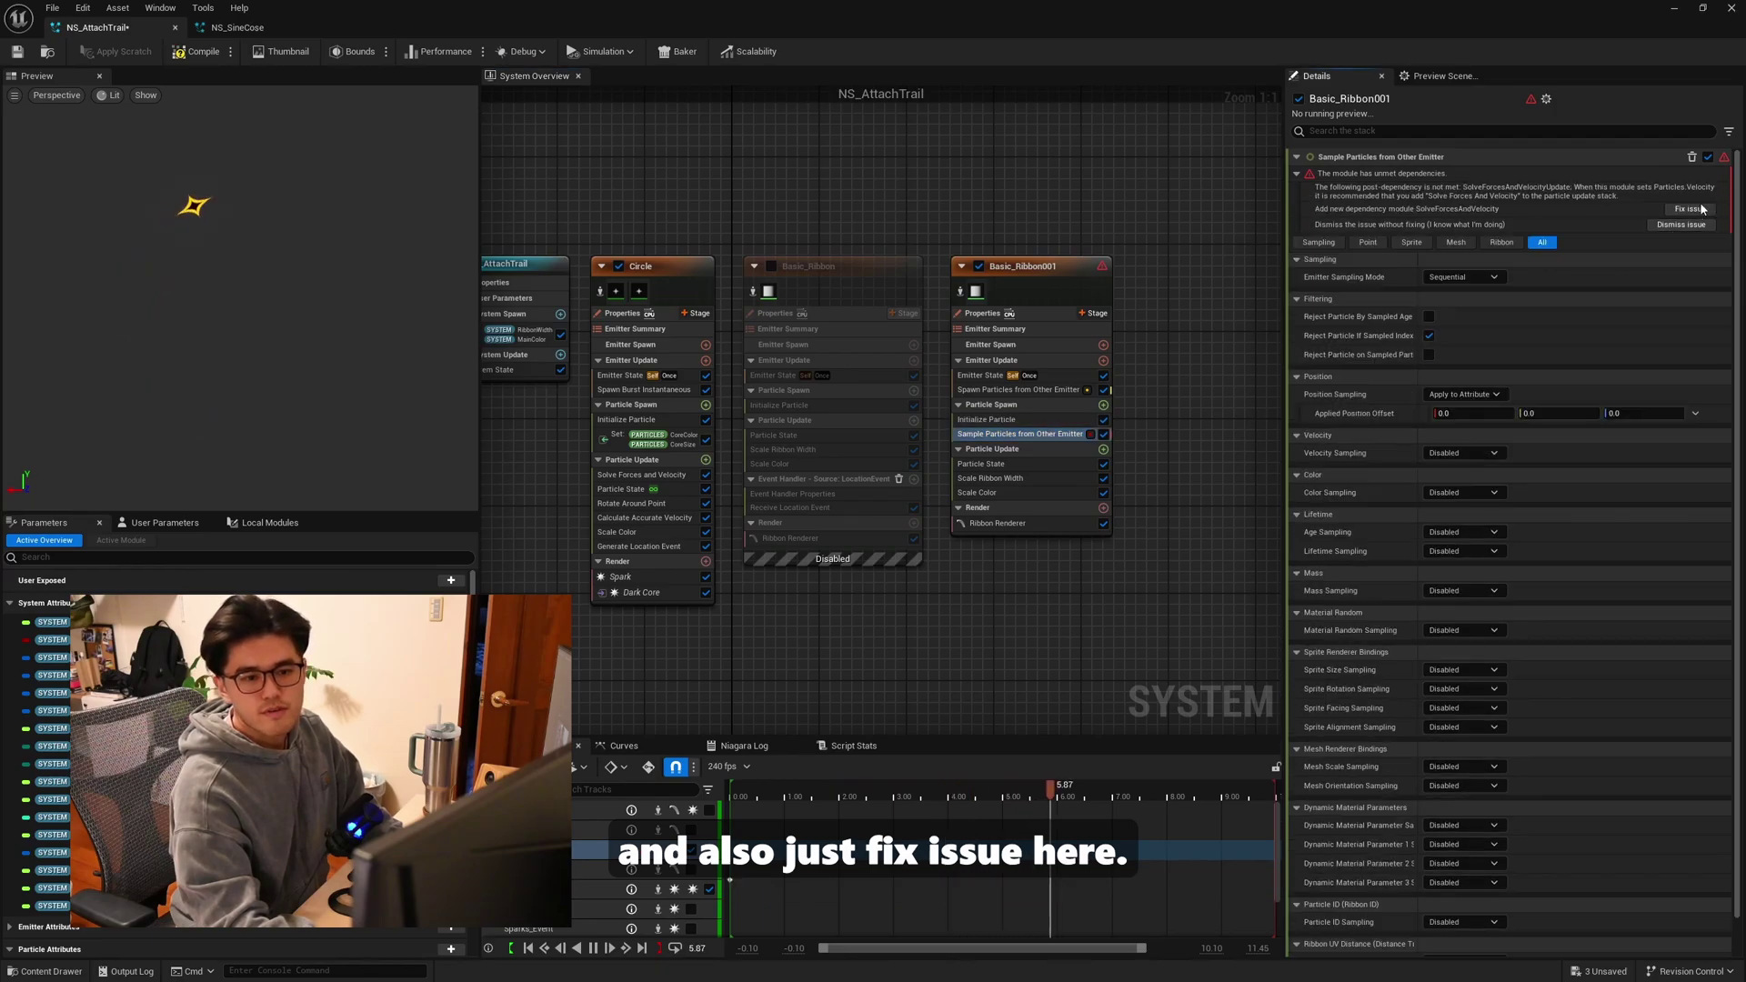
pyautogui.click(1687, 209)
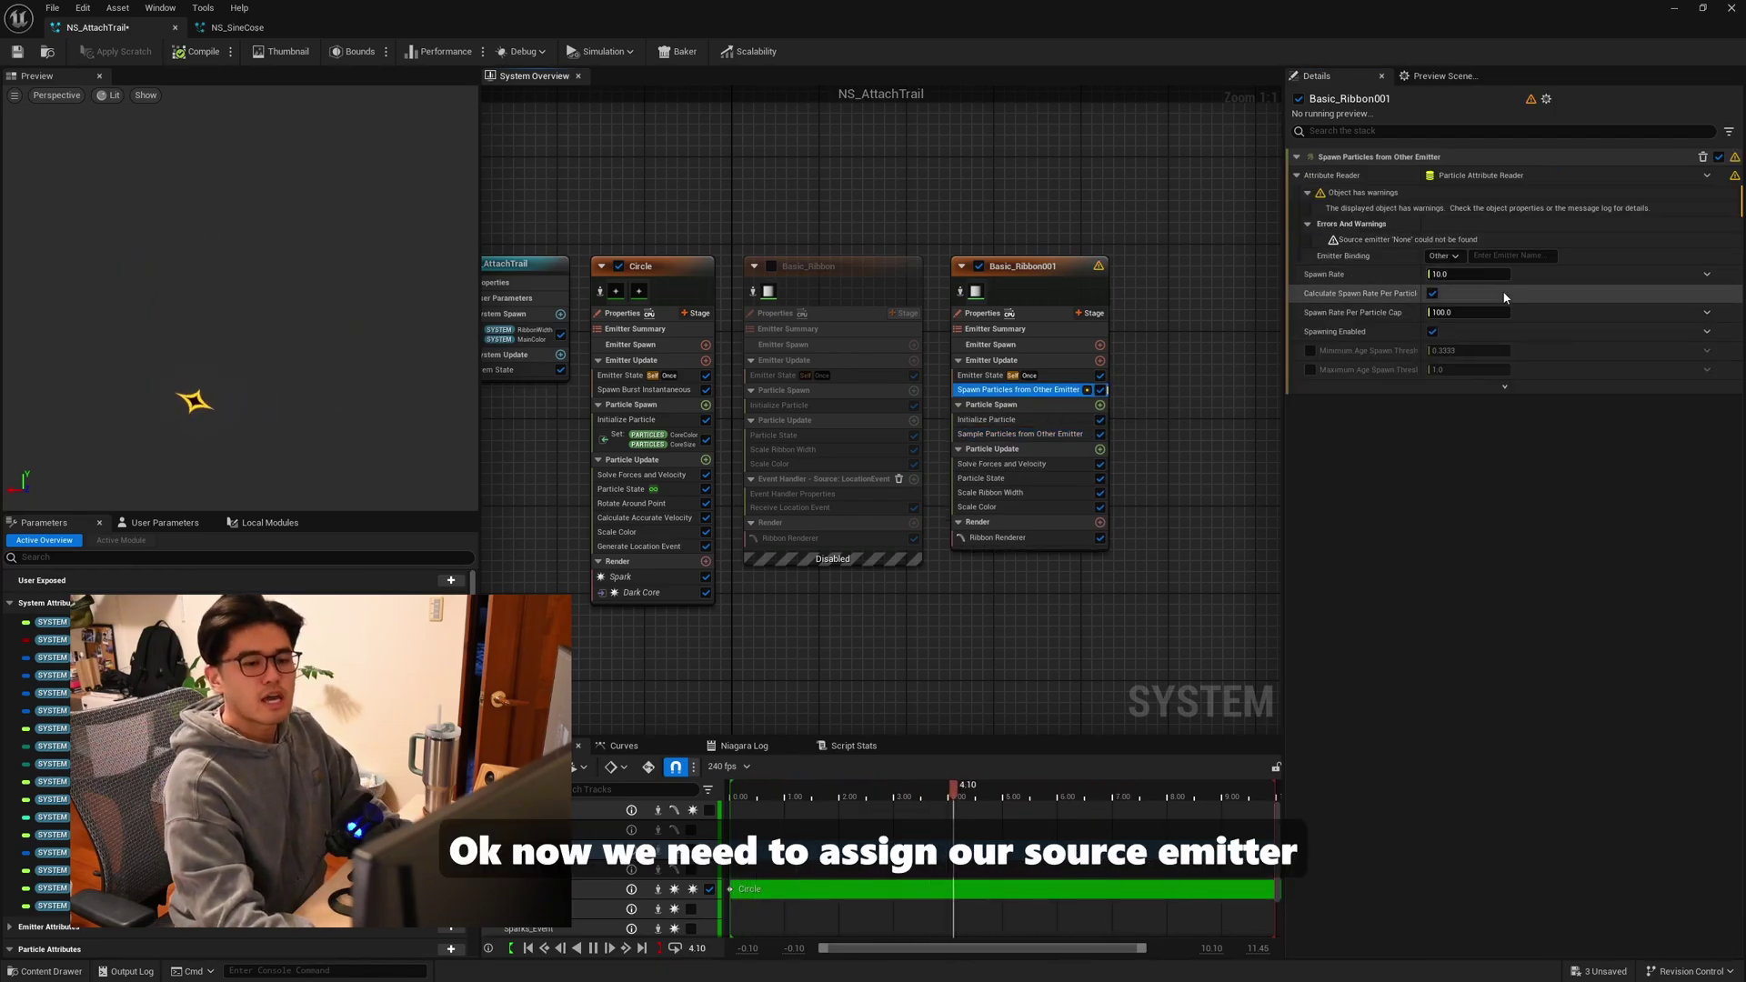
# - Bind Spawn Particles from Other Emitter to the Circle emitter and zoom the preview onto the trail
pyautogui.click(1511, 257)
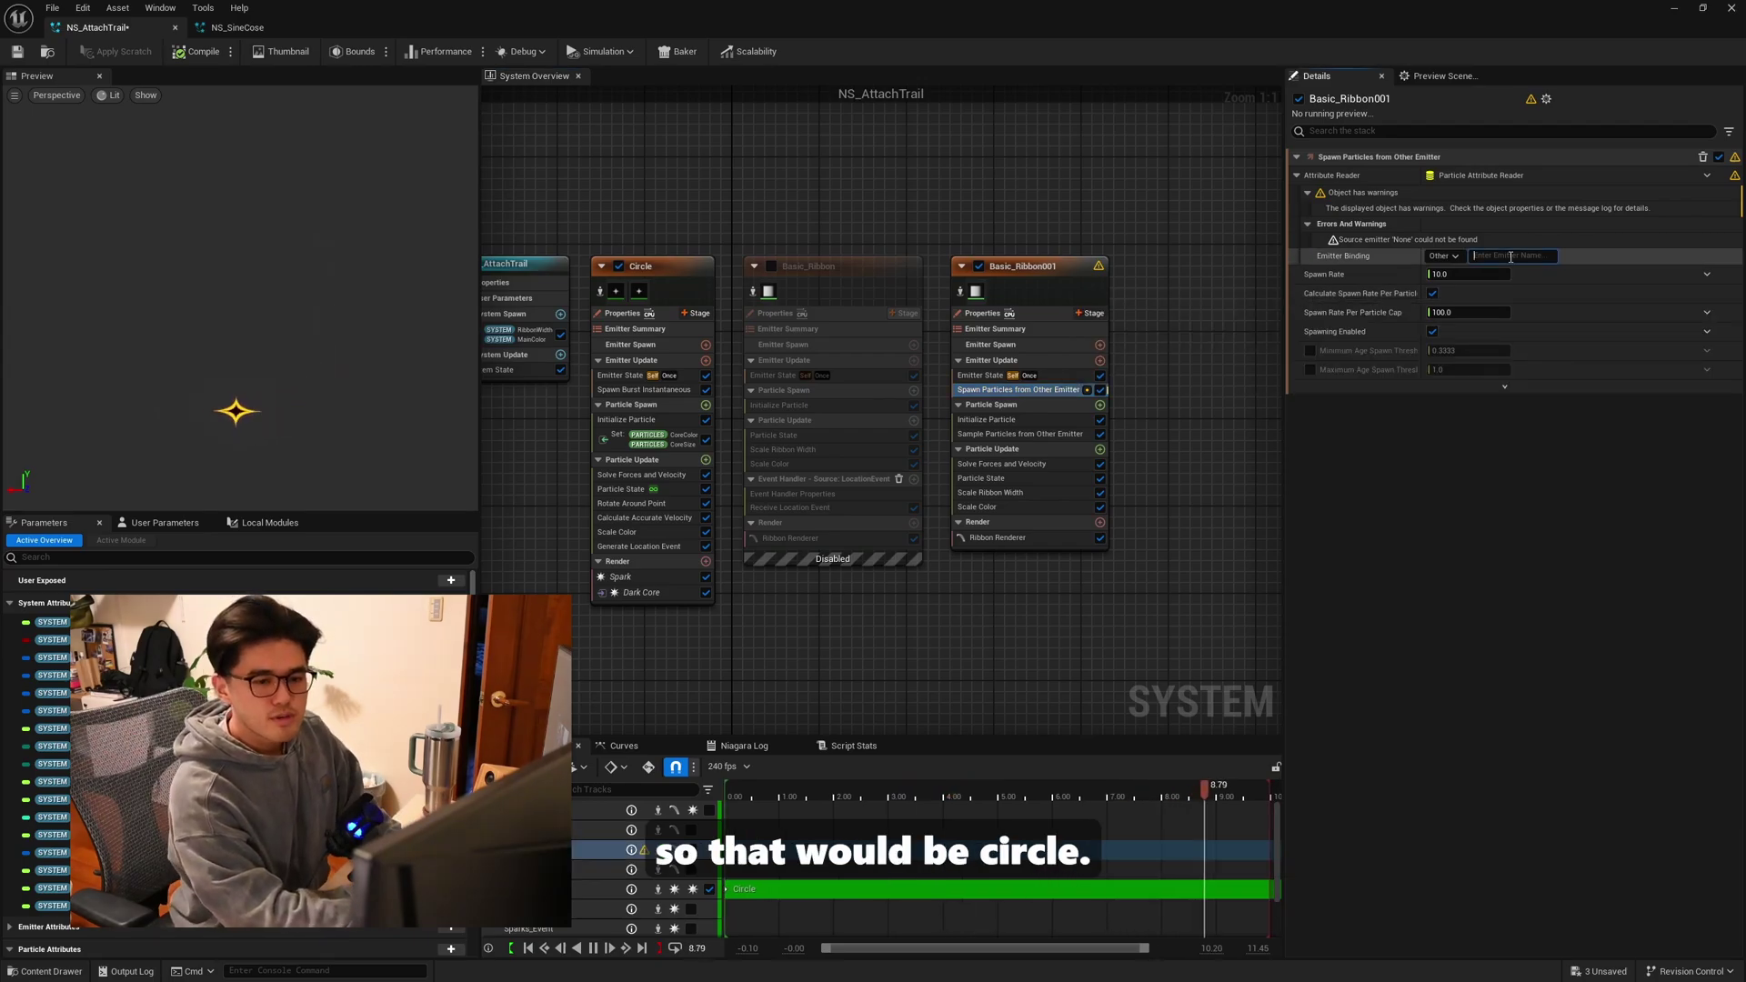
pyautogui.write('circl')
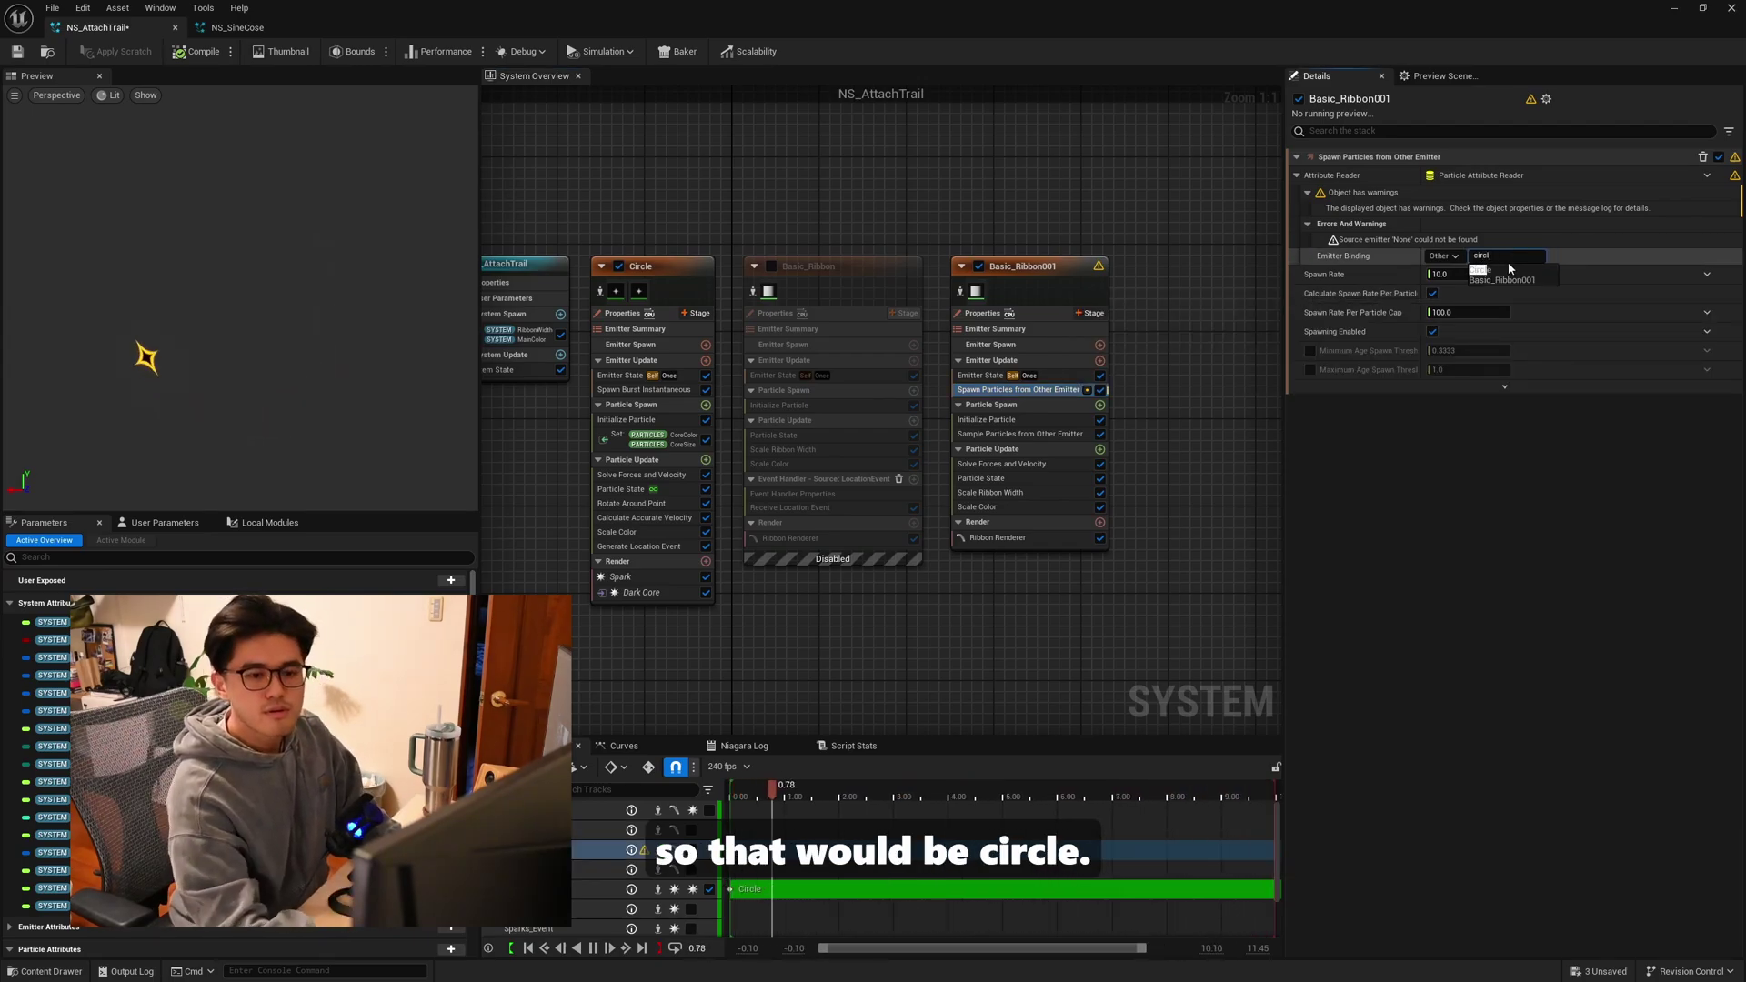
pyautogui.click(1507, 269)
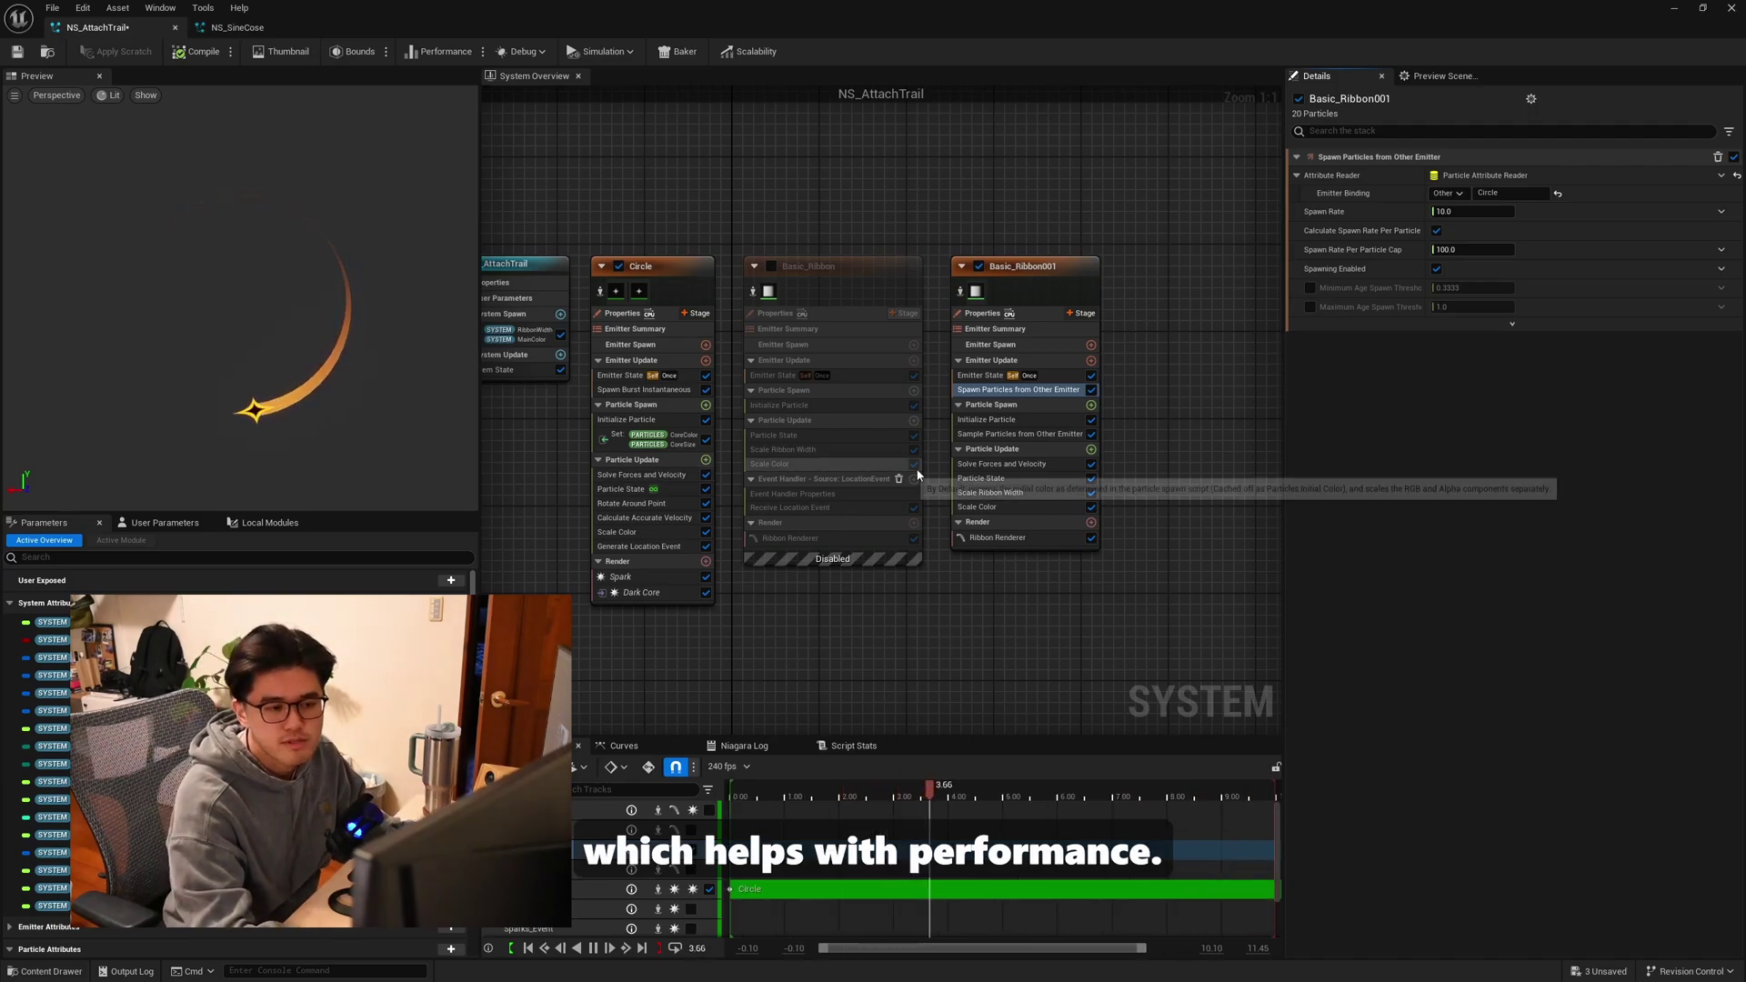
pyautogui.moveTo(234, 246)
pyautogui.mouseDown()
pyautogui.moveTo(228, 218)
pyautogui.moveTo(257, 238)
pyautogui.mouseUp()
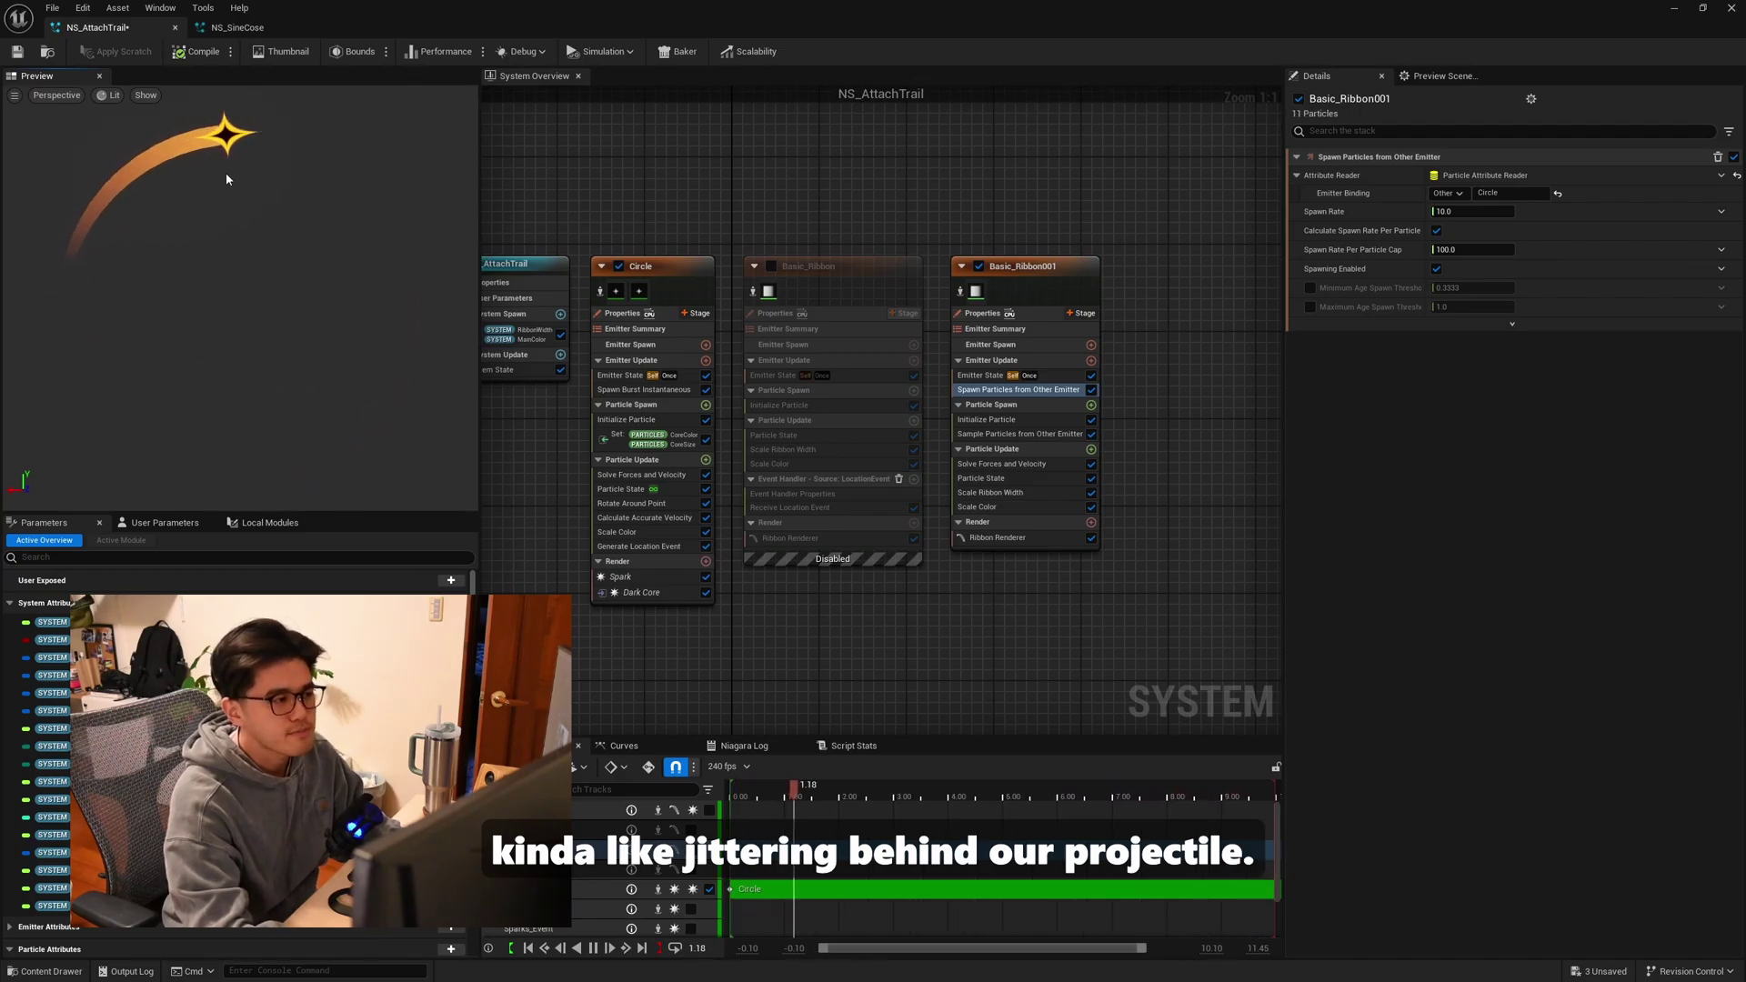
# - Raise the copied ribbon's spawn rate from 10 to 30
pyautogui.click(1503, 210)
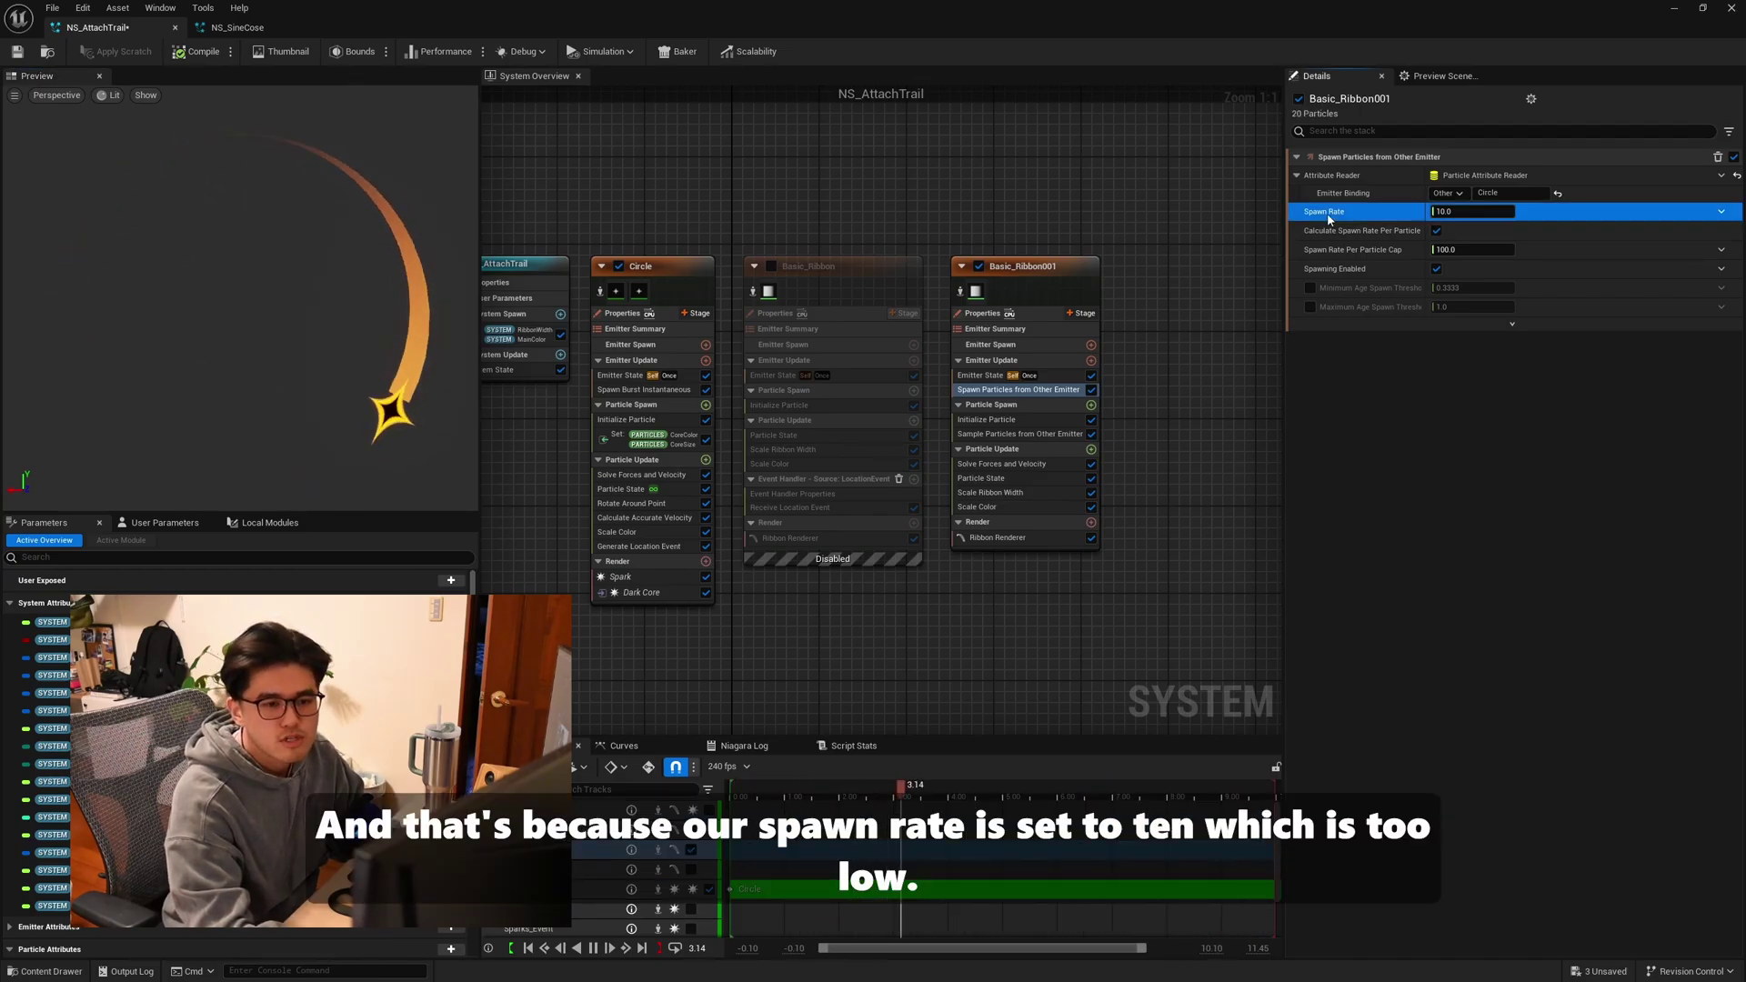
pyautogui.click(1503, 211)
pyautogui.write('30')
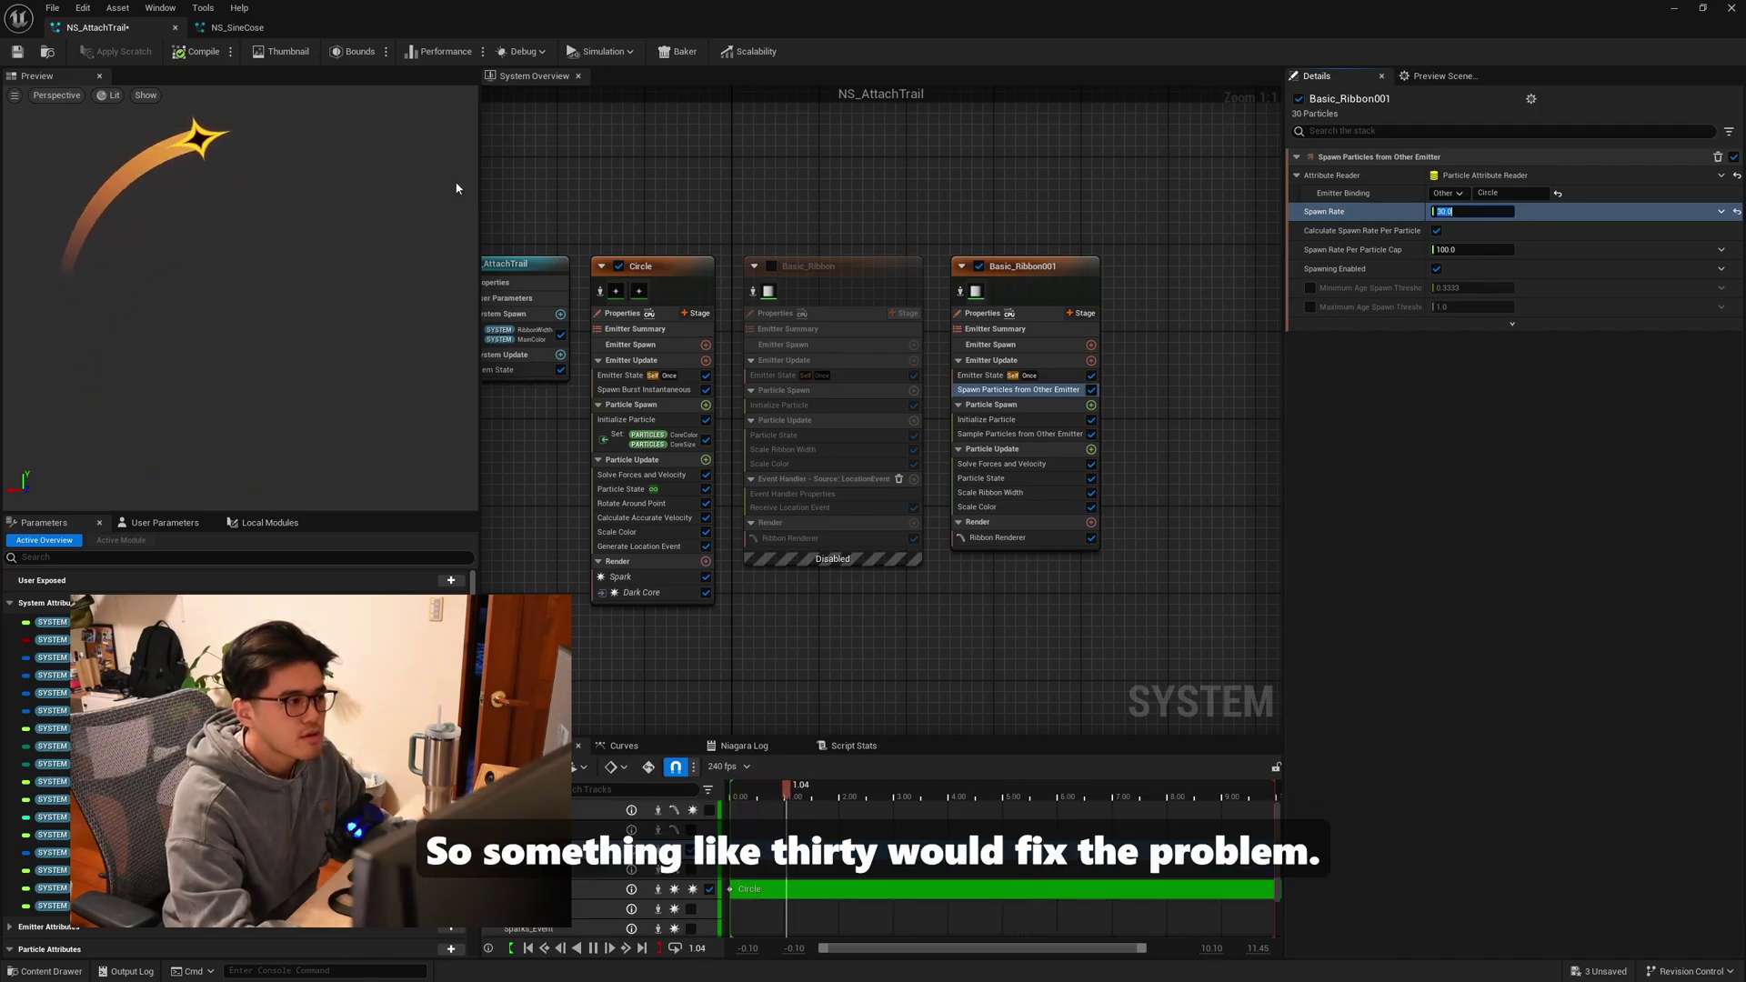